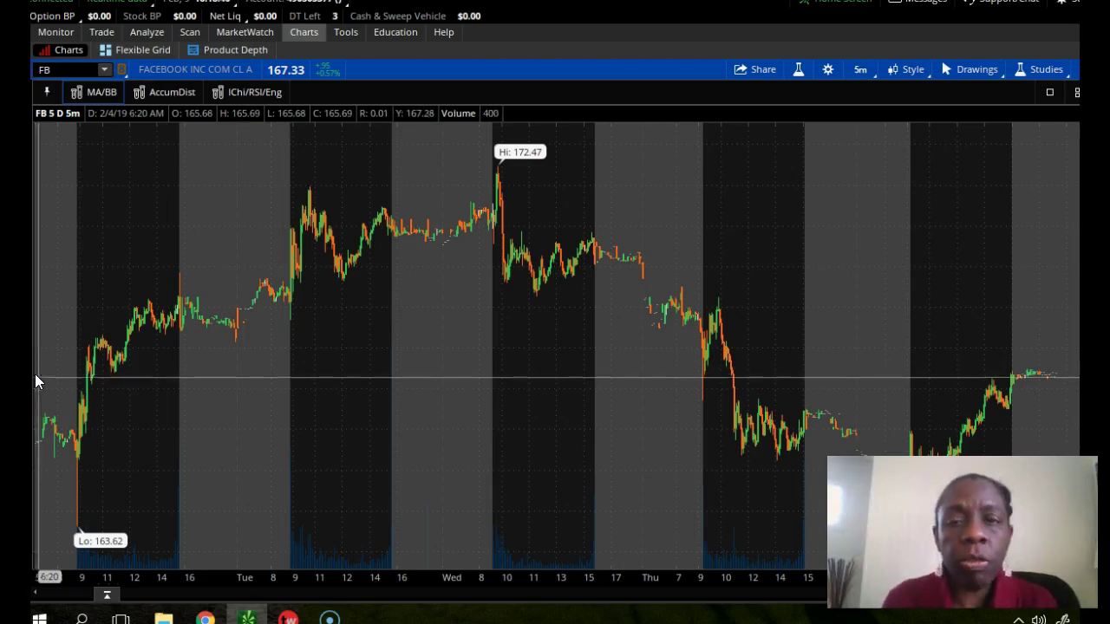
left_click(78, 415)
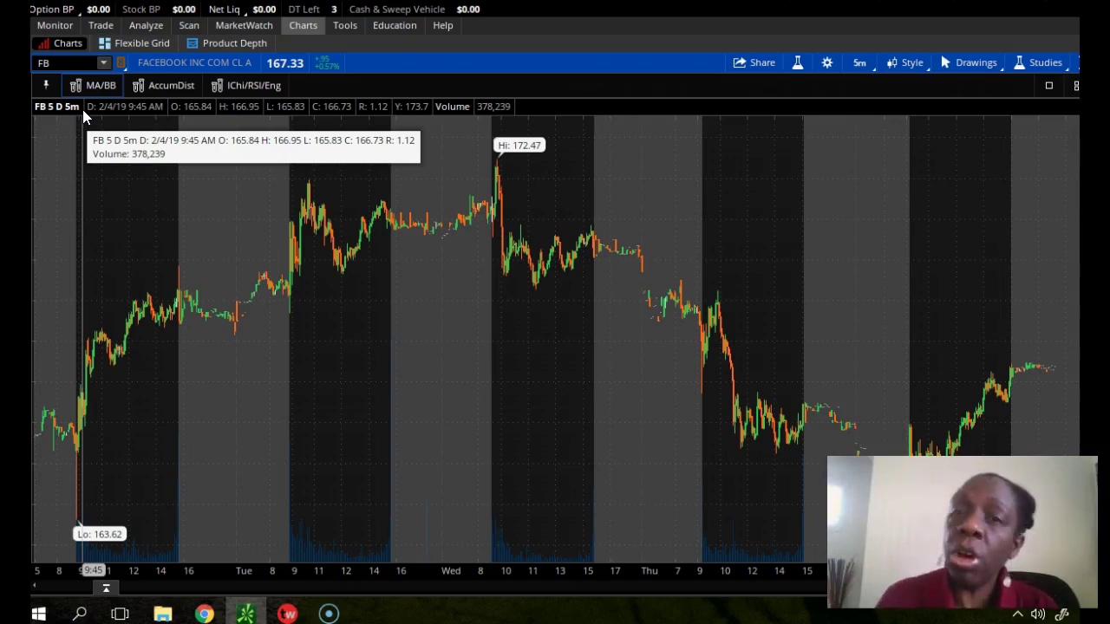
left_click(59, 64)
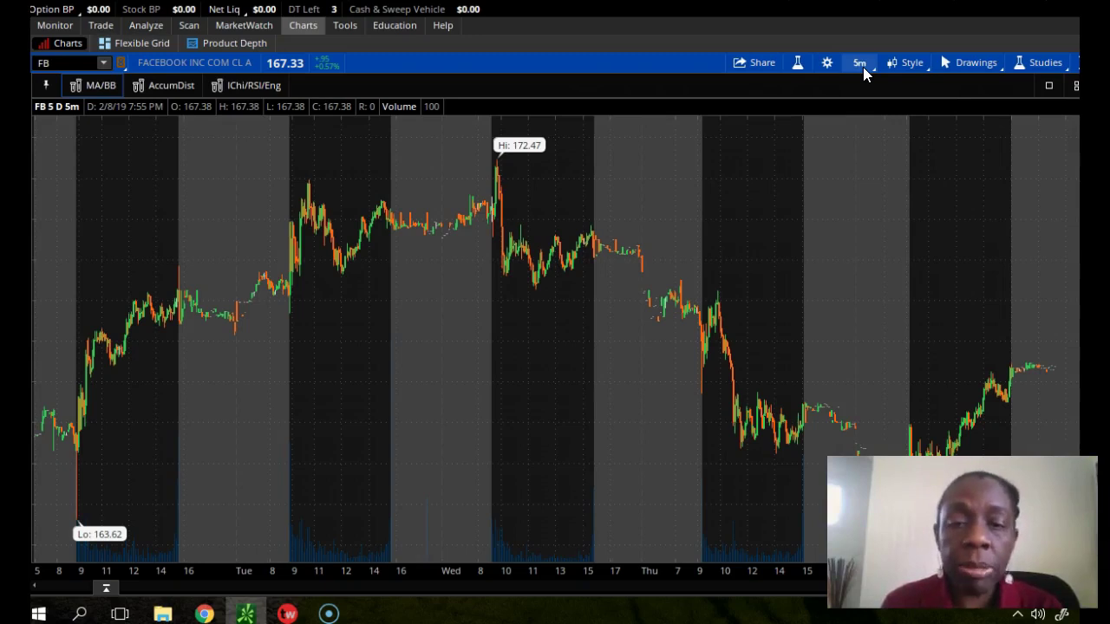
left_click(732, 320)
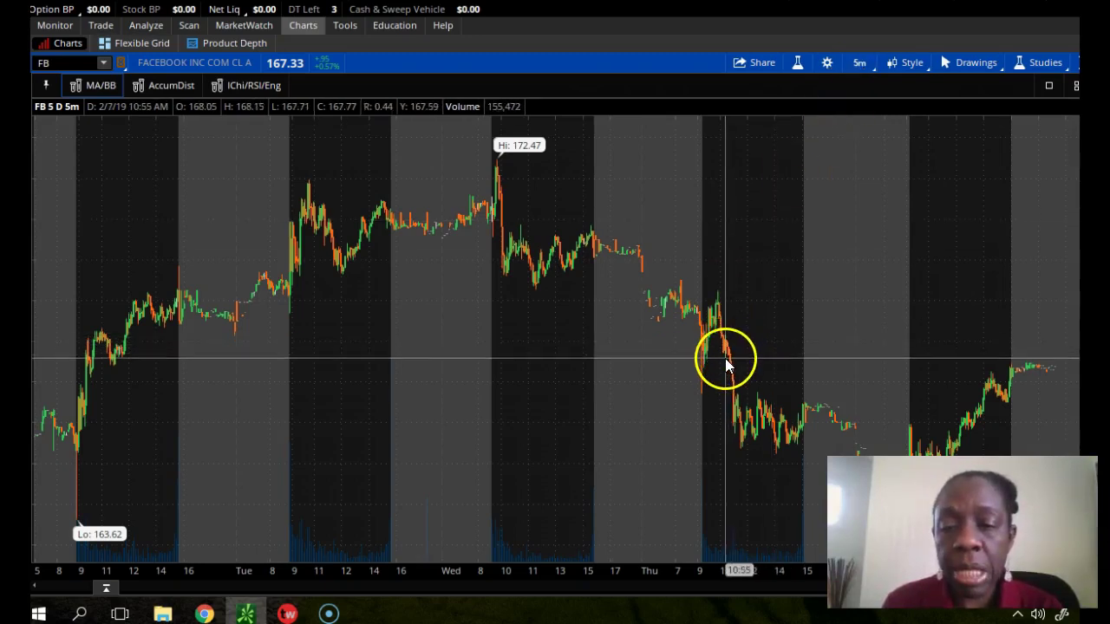
left_click(860, 64)
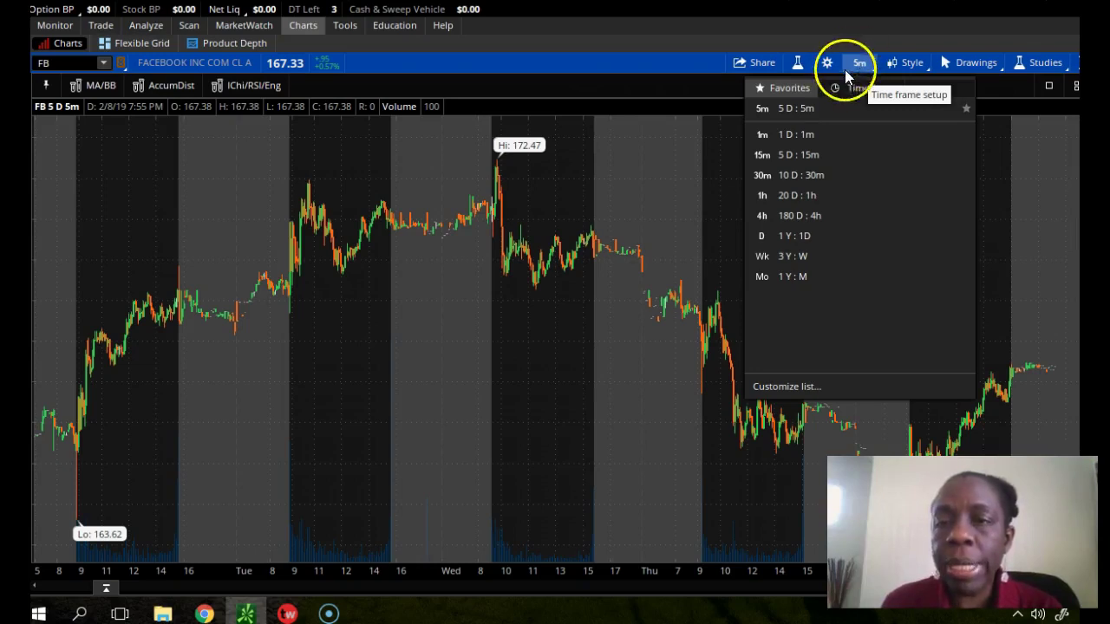
left_click(693, 32)
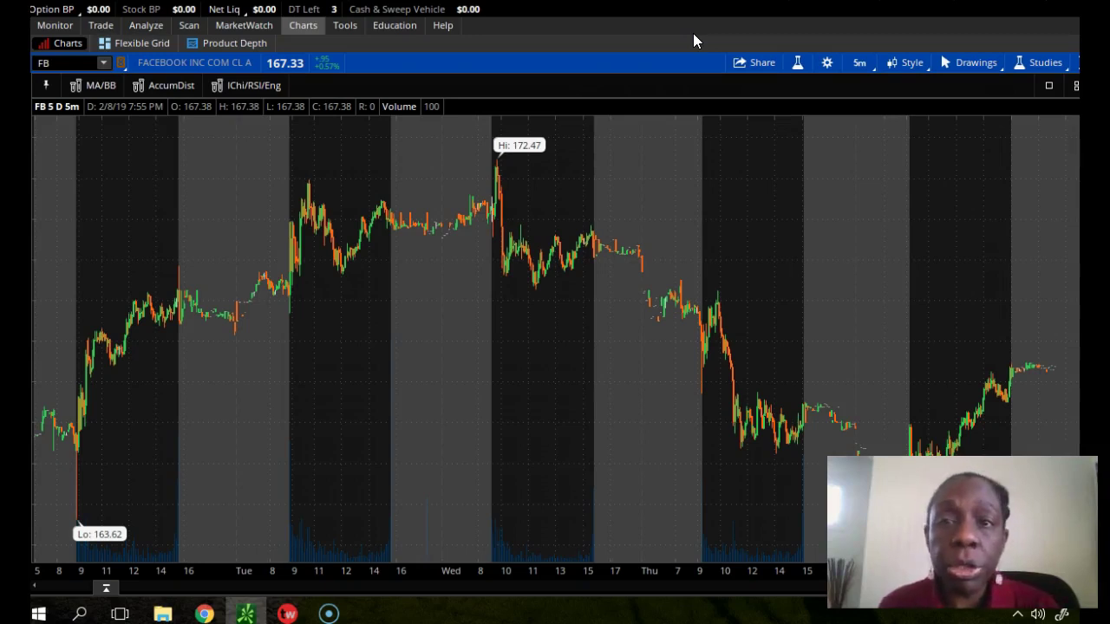
Add a MovAvgExponential study from the moving averages category to the FB 5-day 5-minute chart.
left_click(1045, 63)
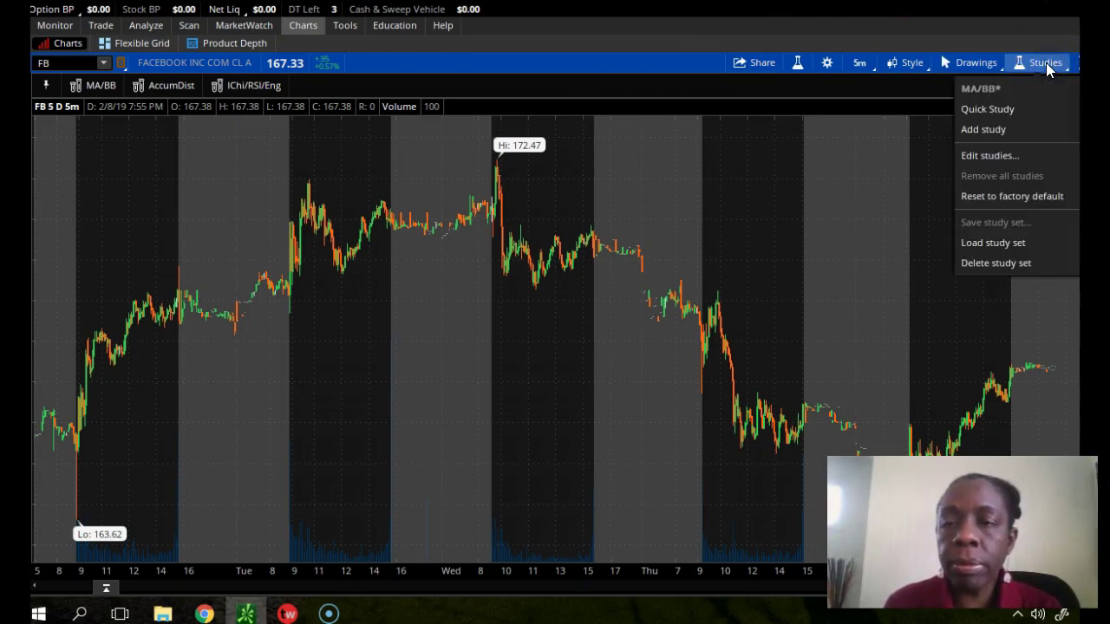
mouse_move(996, 129)
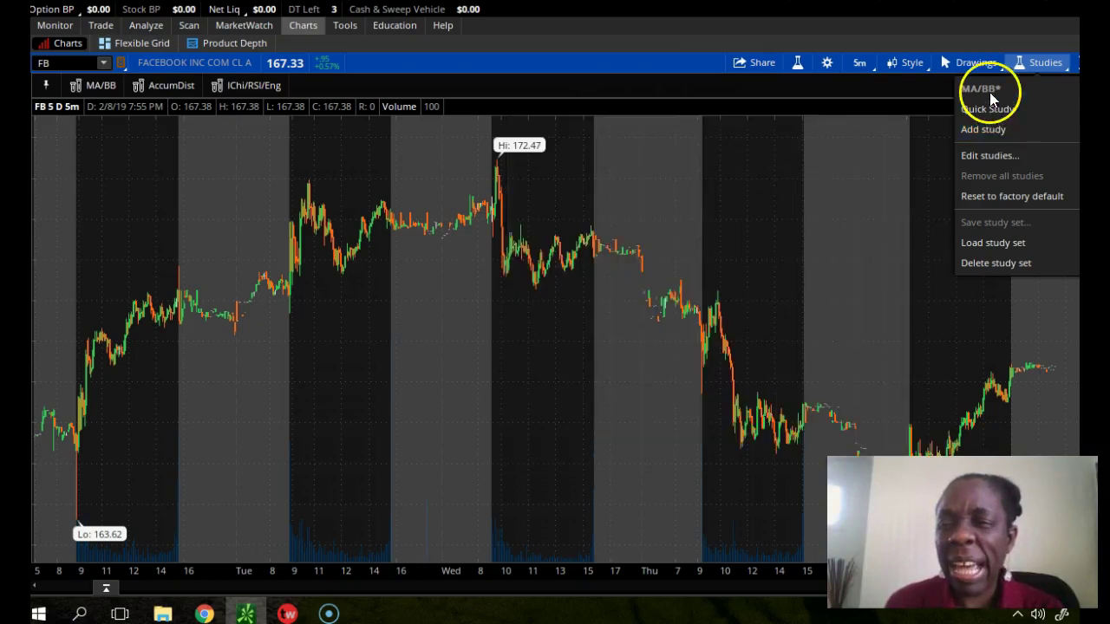
left_click(938, 130)
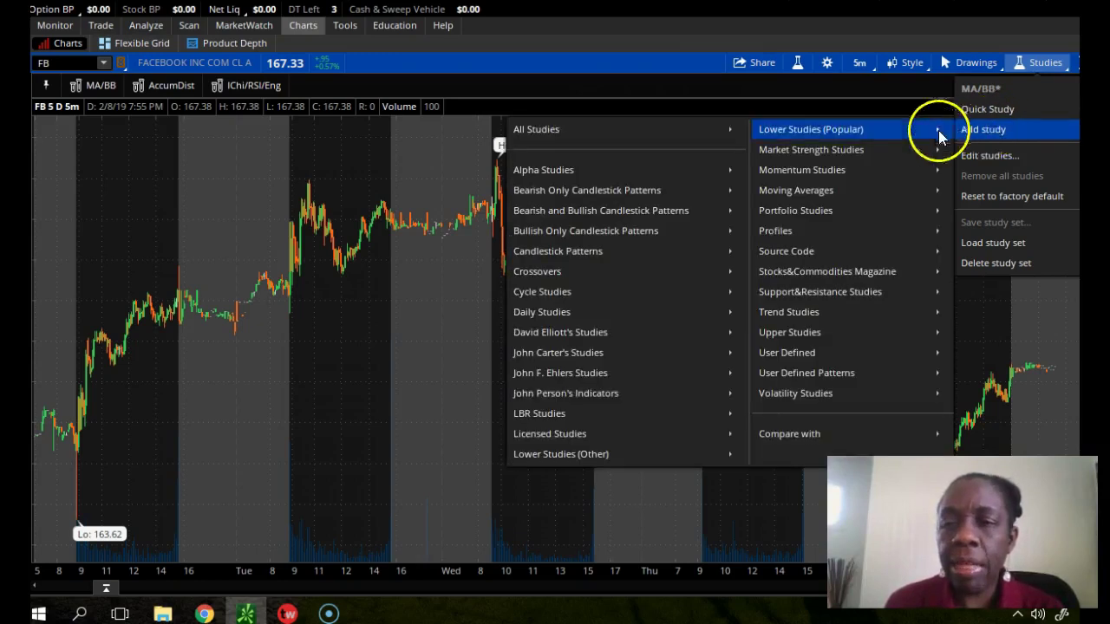
left_click(804, 190)
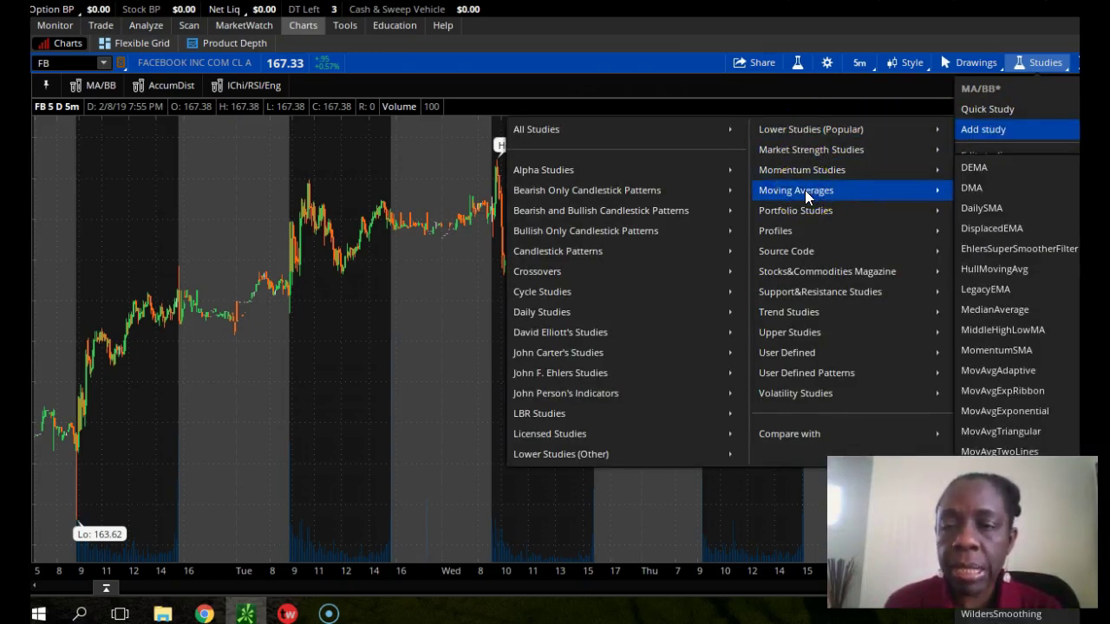
left_click(819, 189)
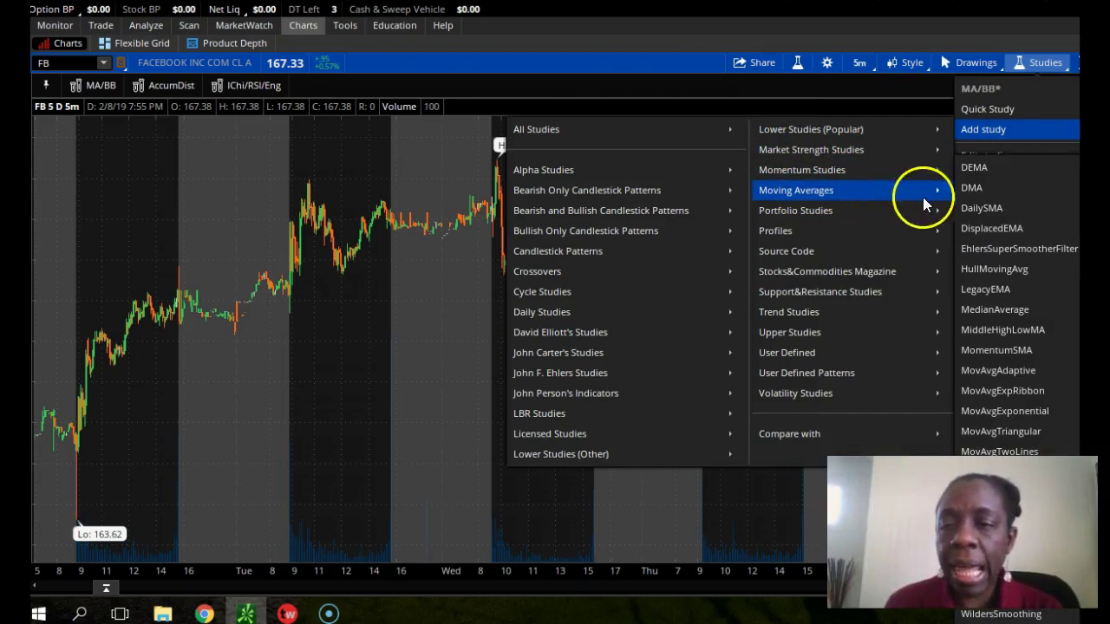
left_click(987, 128)
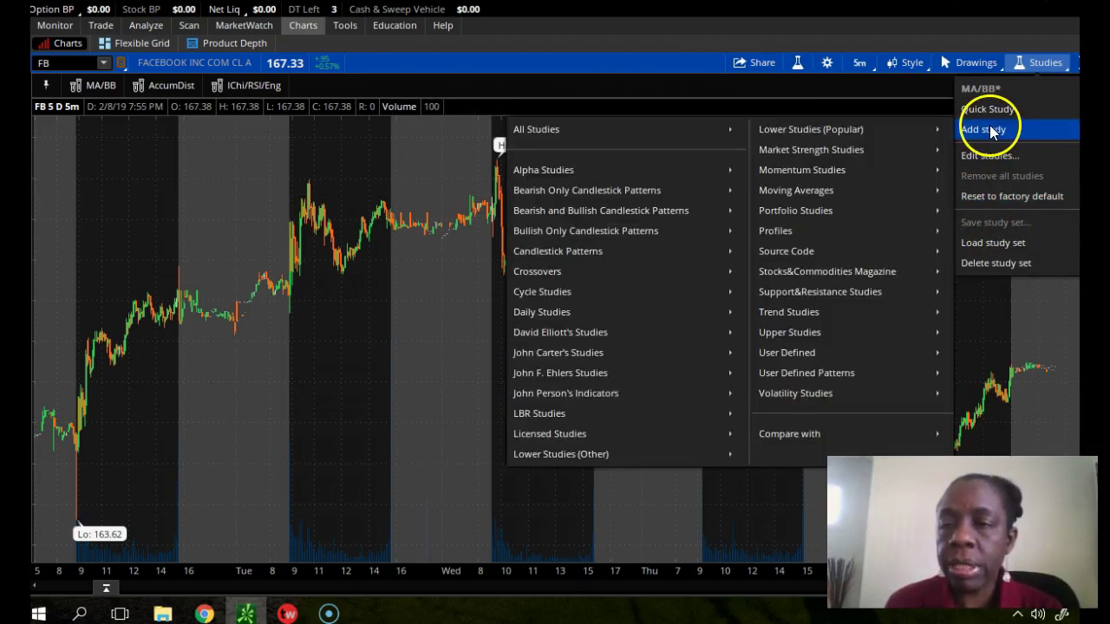
mouse_move(834, 186)
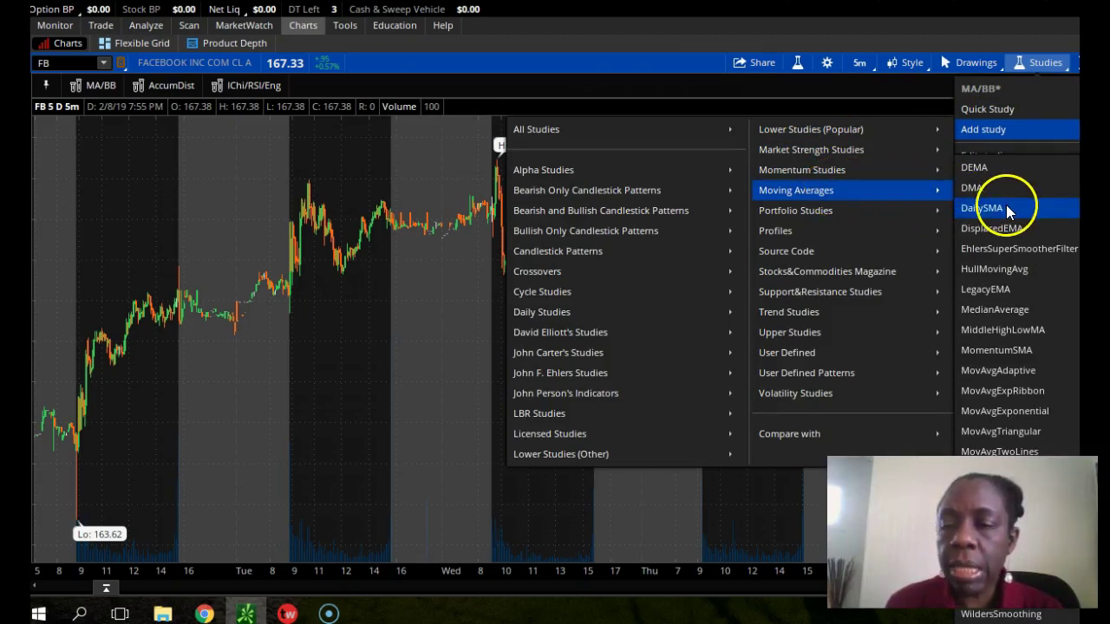
left_click(1002, 413)
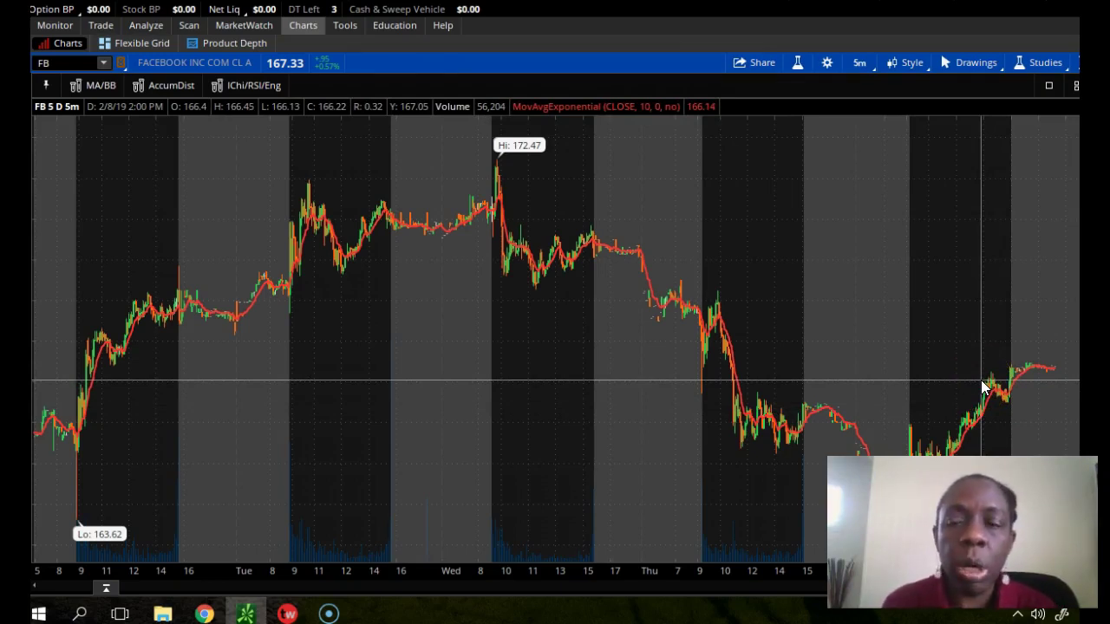
Open the exponential moving average's settings from its line on the chart and set the AvgExp plot colour to yellow.
left_click(944, 368)
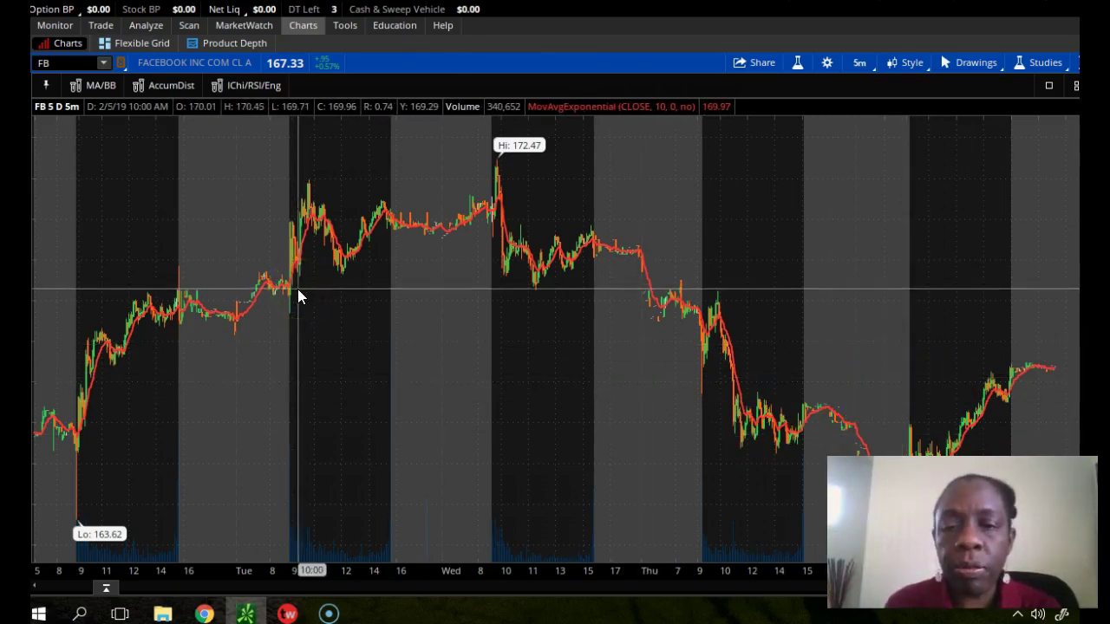
left_click(632, 227)
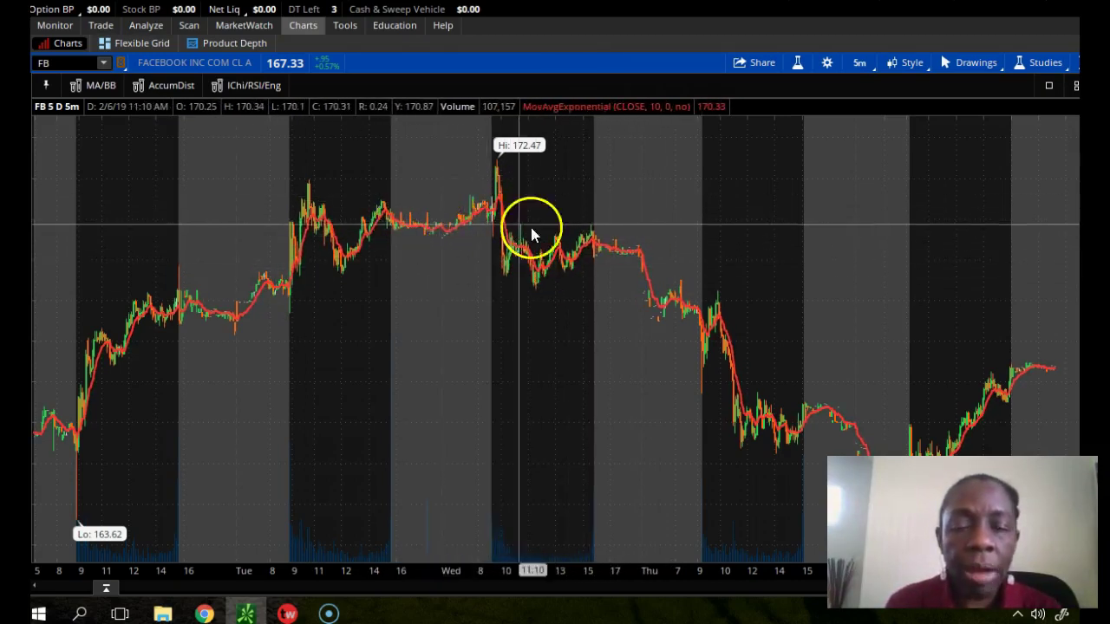
left_click(673, 301)
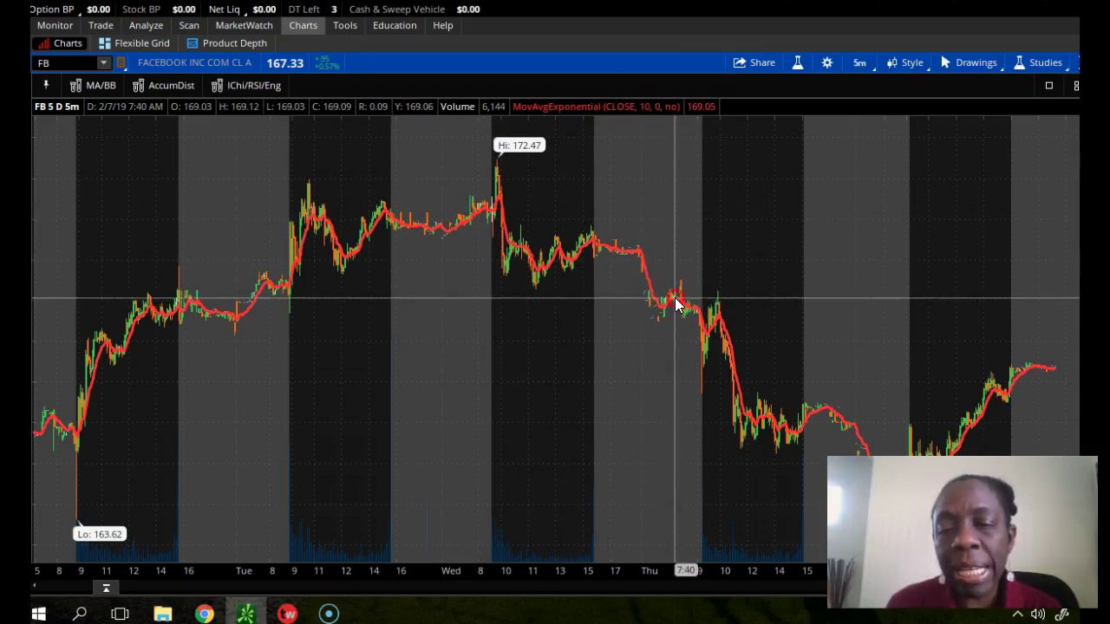
right_click(675, 298)
left_click(743, 314)
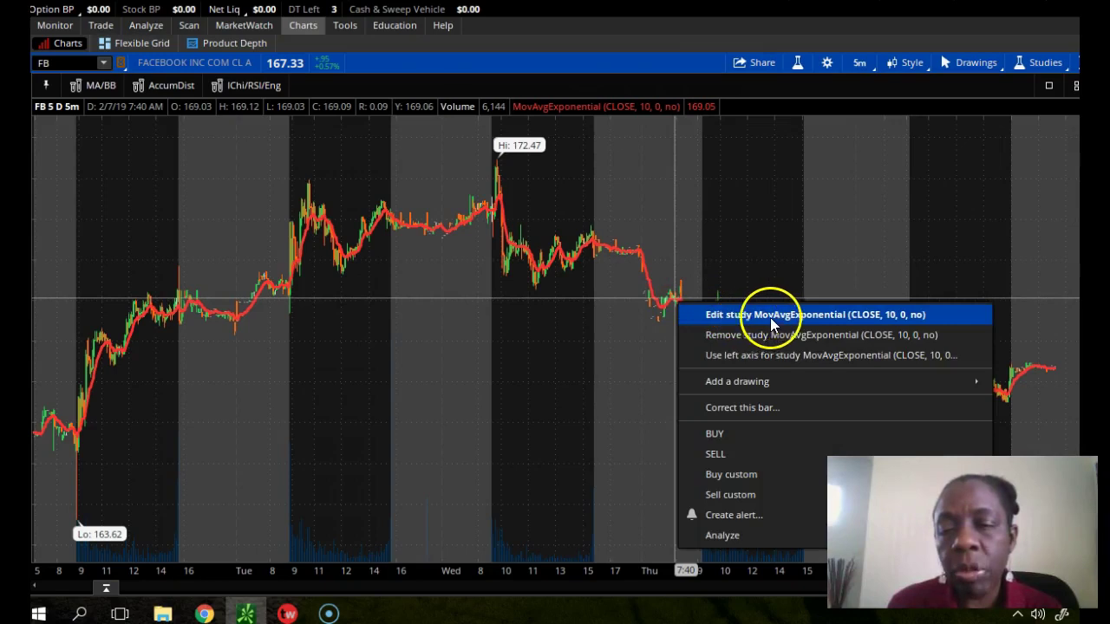
left_click(800, 313)
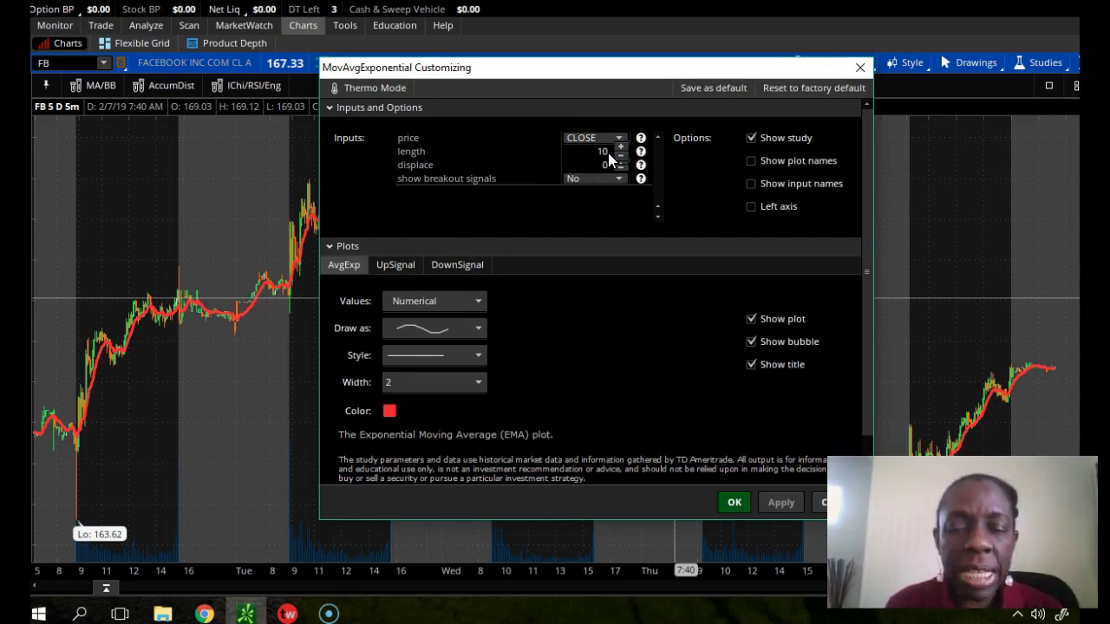
left_click(390, 411)
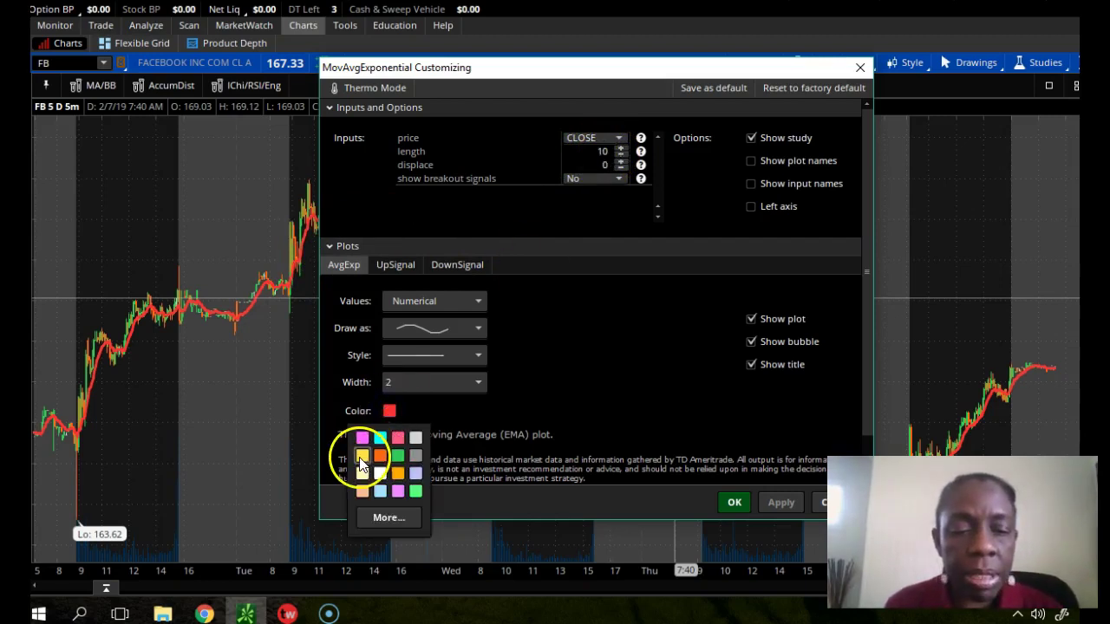
left_click(360, 456)
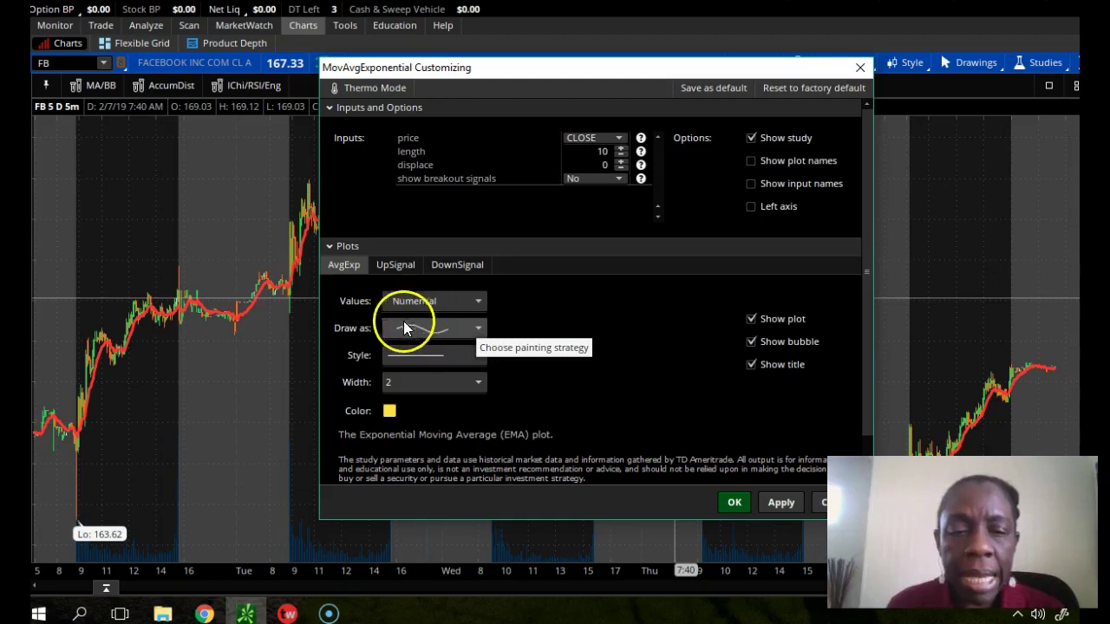
left_click(471, 327)
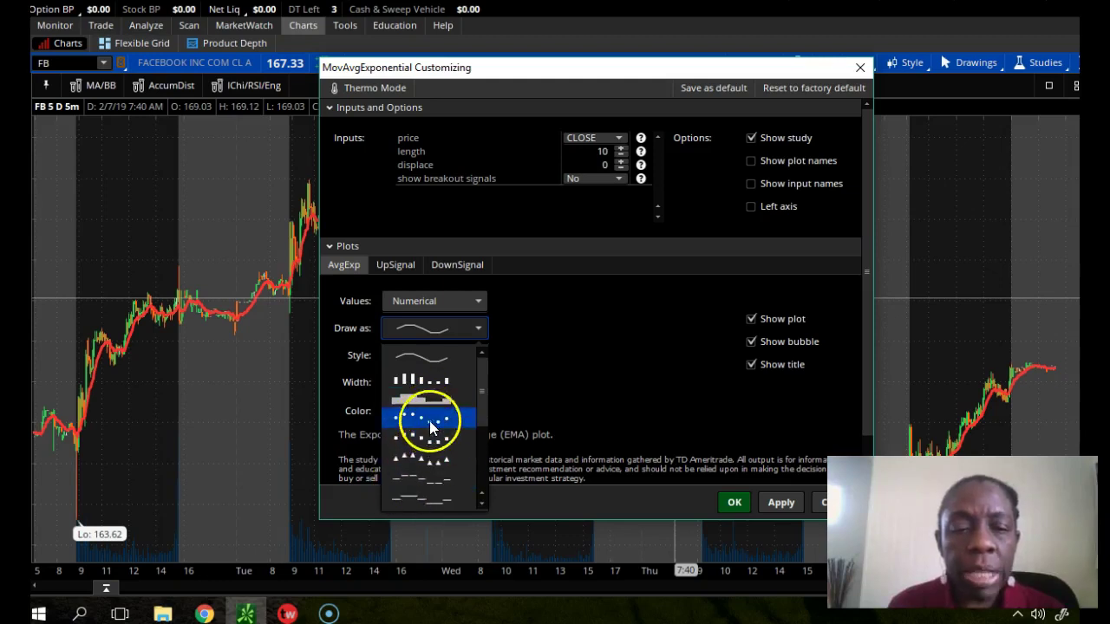
left_click(476, 355)
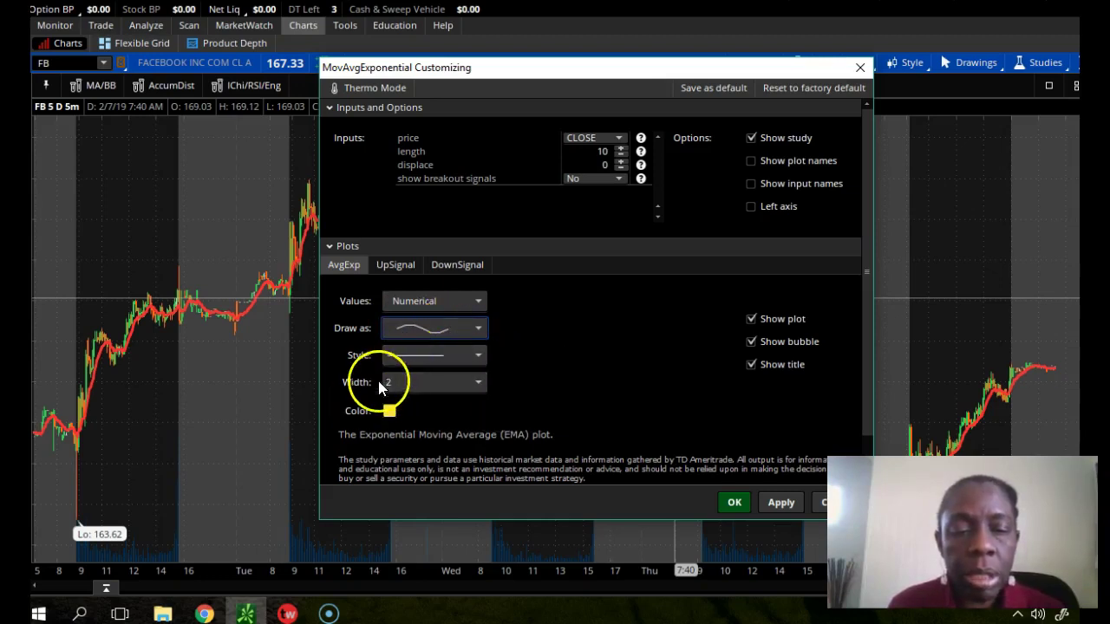
left_click(475, 358)
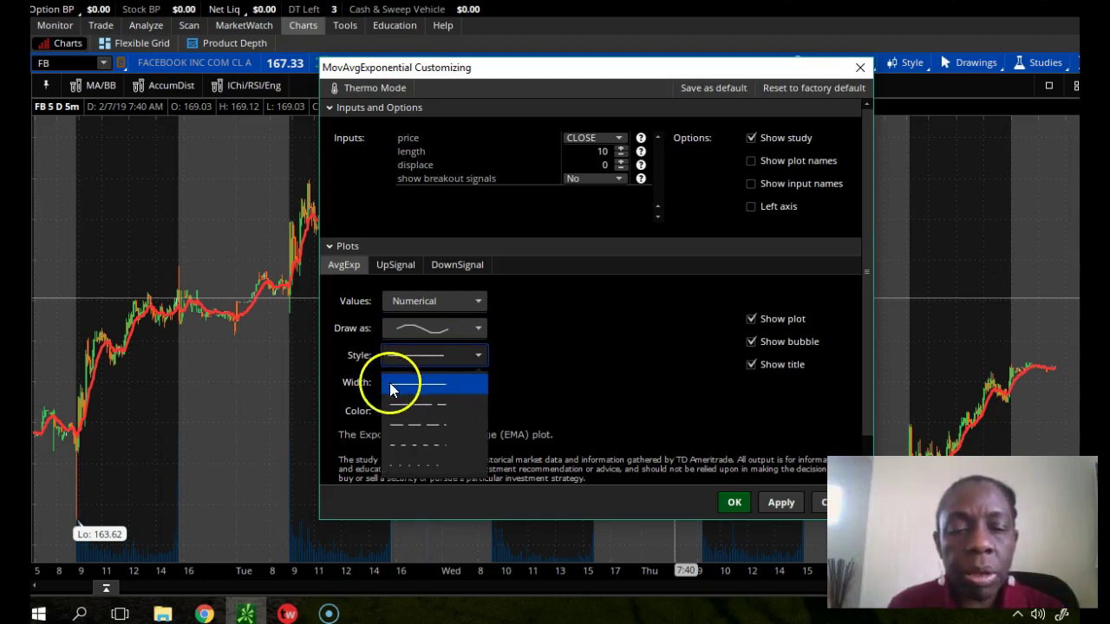
left_click(478, 358)
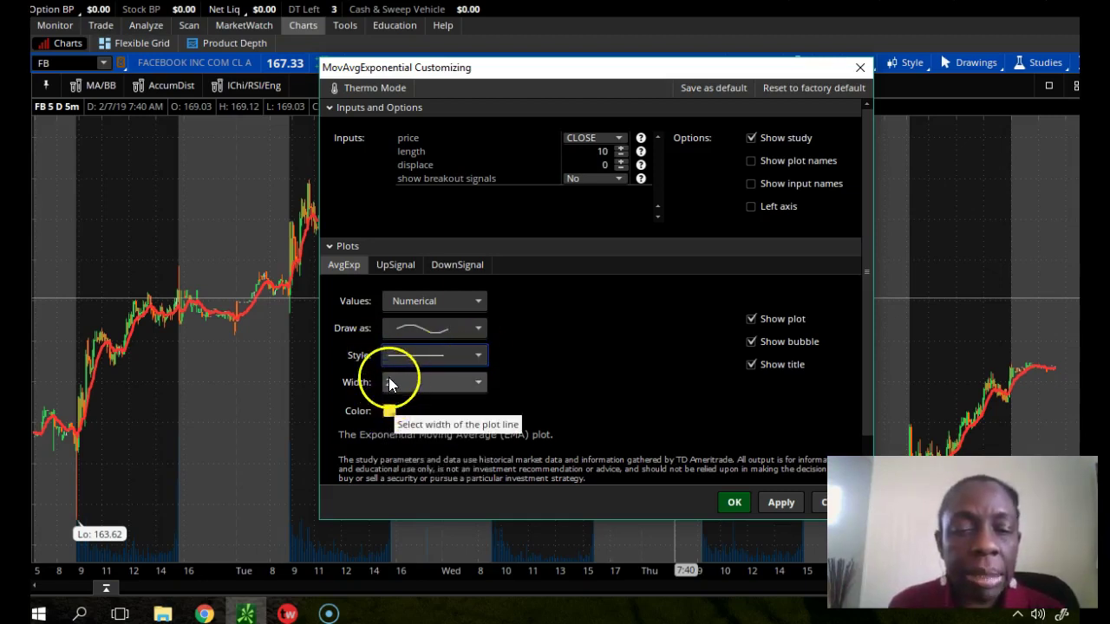
Try a line width of 1 for the AvgExp plot and return it to 2.
left_click(476, 384)
left_click(434, 408)
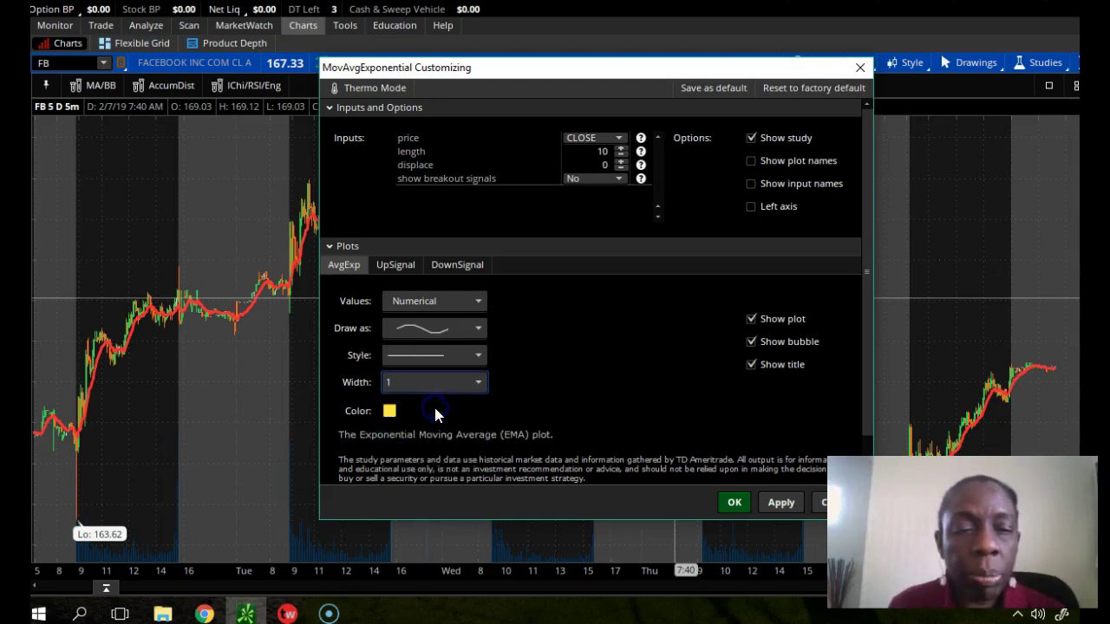
left_click(391, 383)
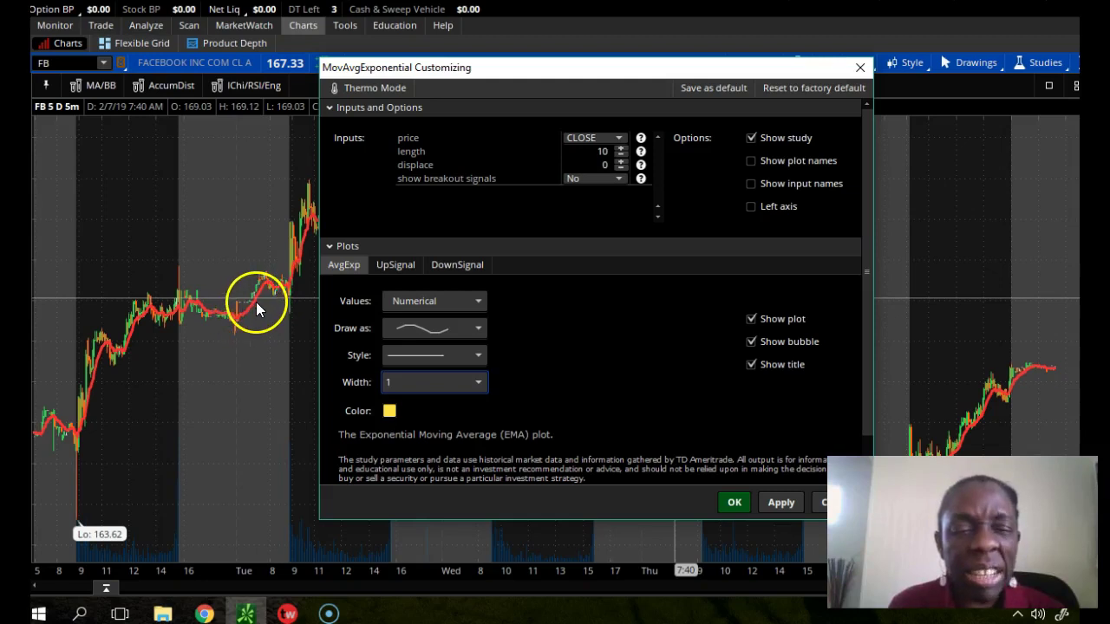
left_click(471, 382)
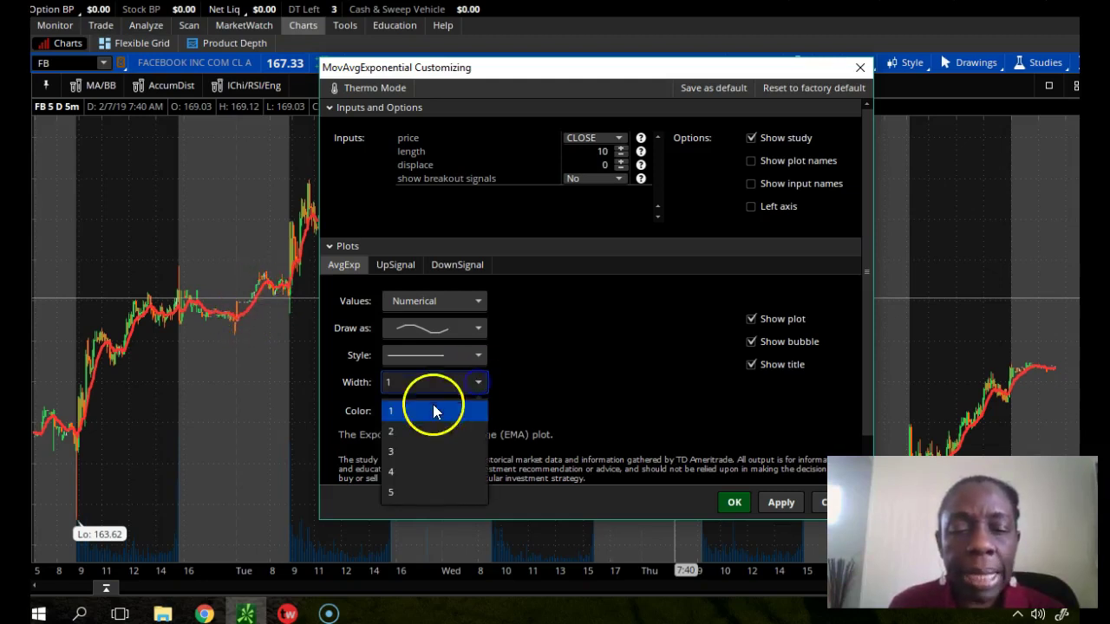
left_click(410, 431)
Pick yellow as the AvgExp plot colour again and accept the study's customization.
left_click(390, 411)
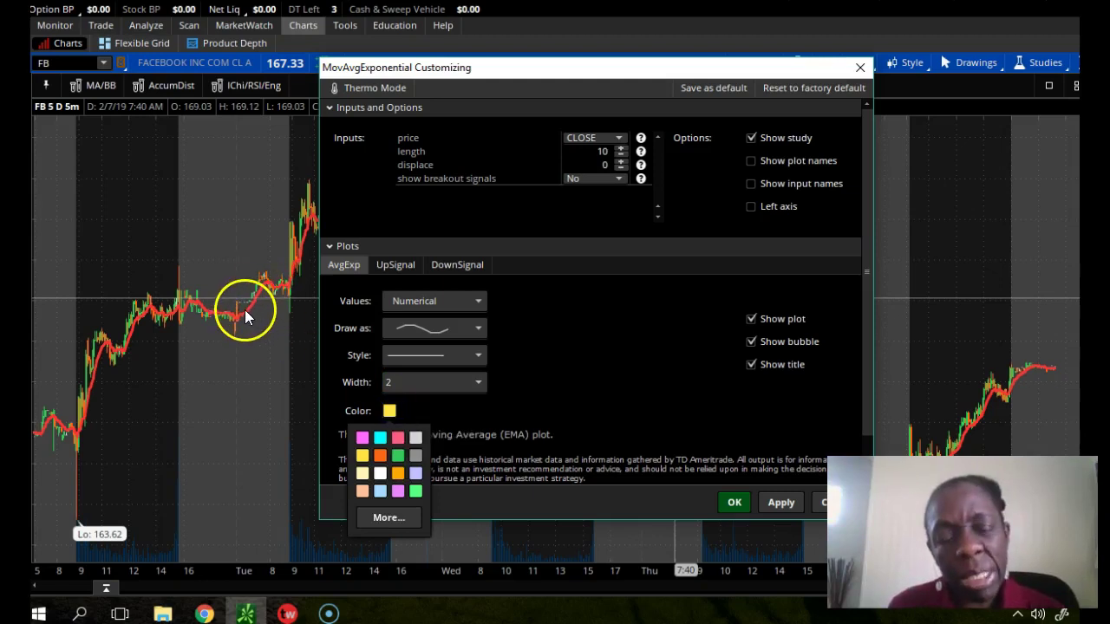
left_click(363, 456)
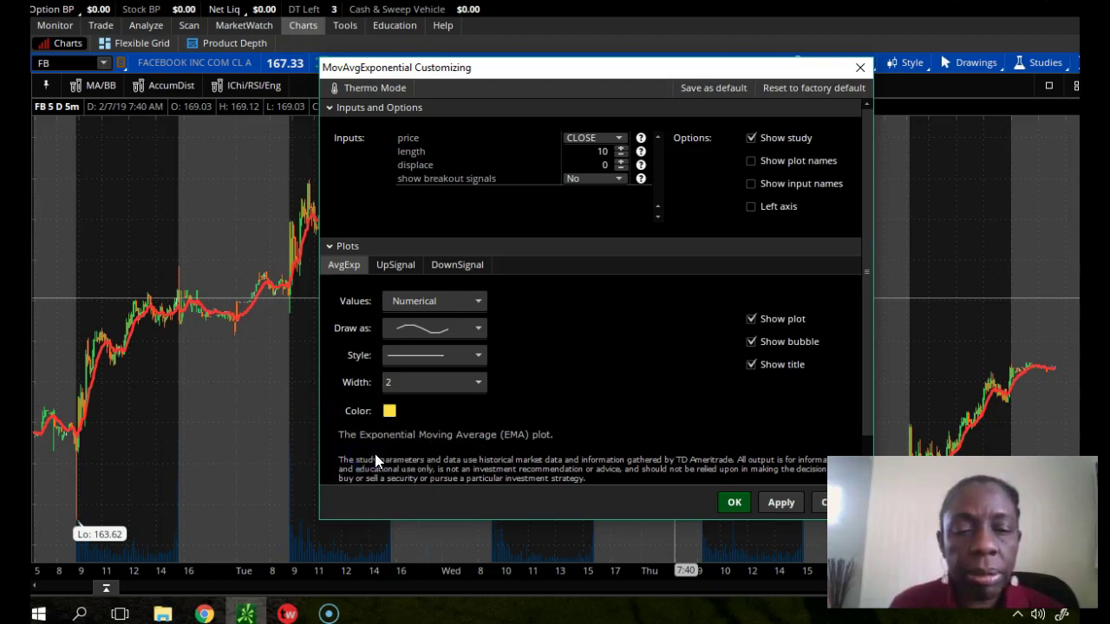
left_click(740, 504)
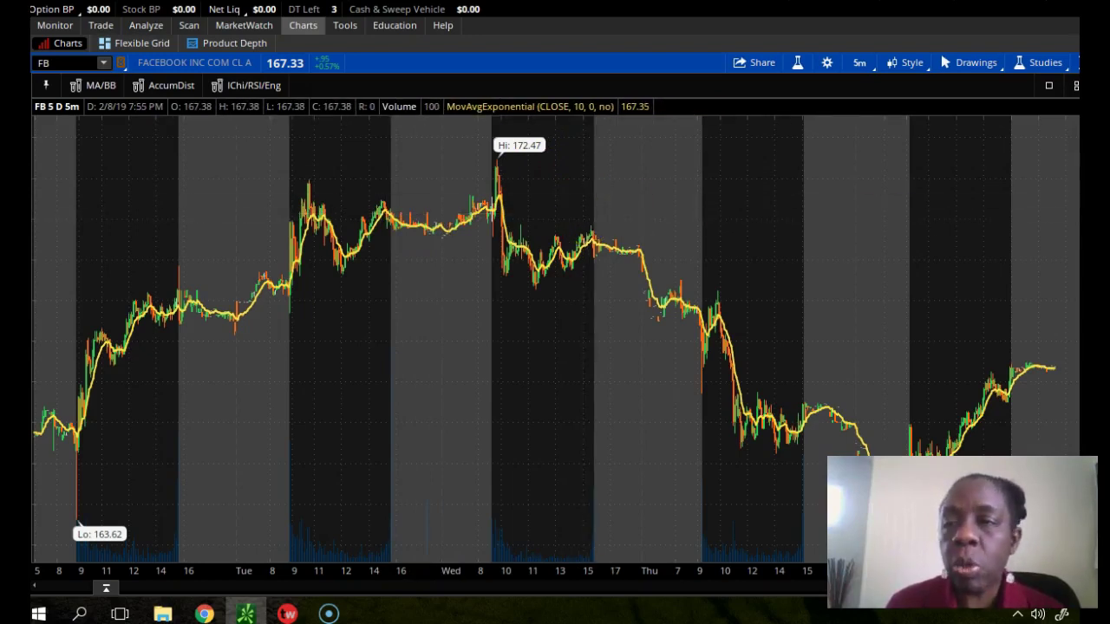
Add a second MovAvgExponential study to the FB chart.
left_click(1035, 62)
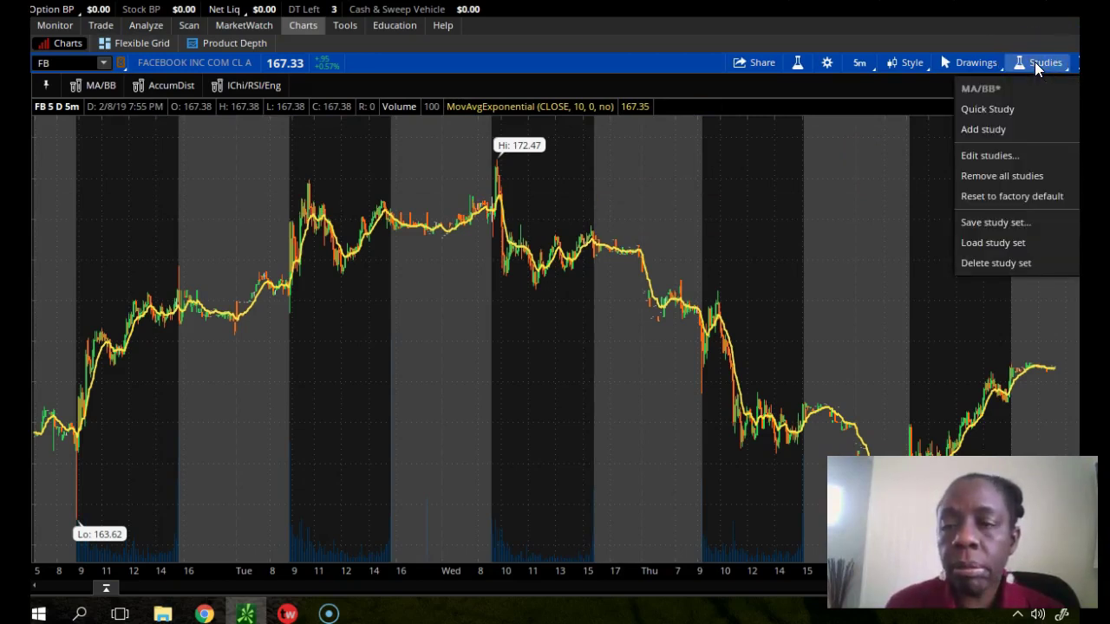
mouse_move(1024, 133)
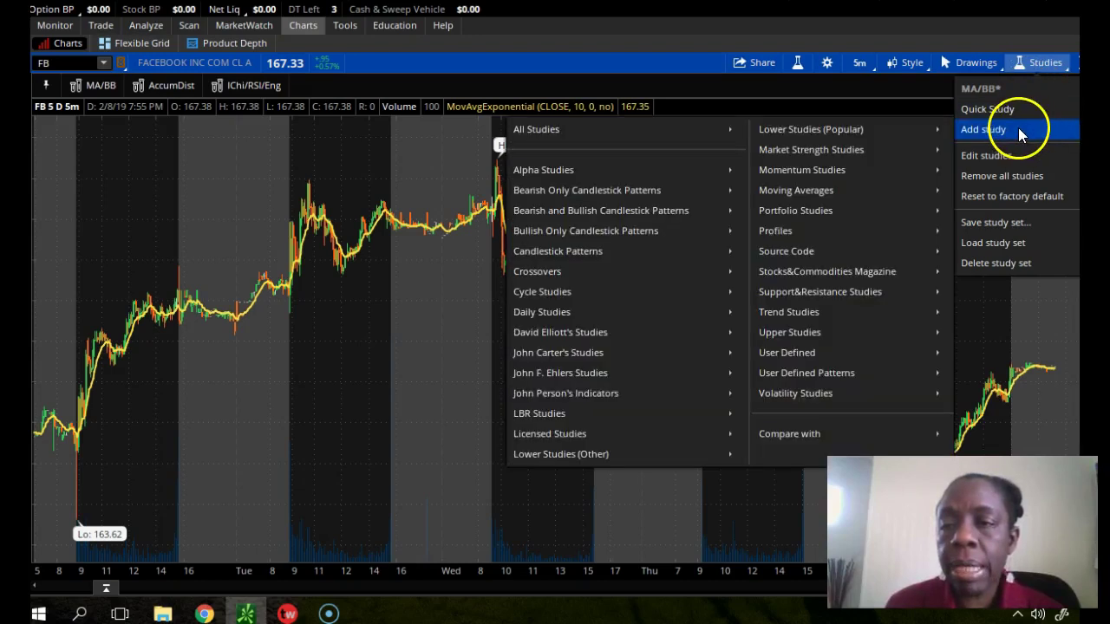
mouse_move(813, 198)
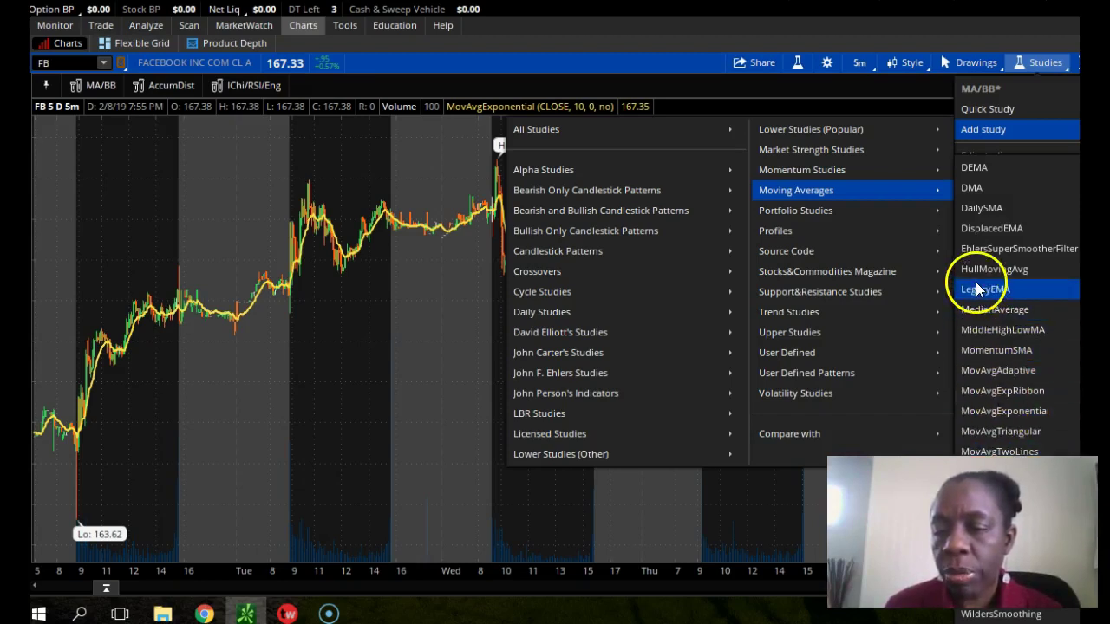
left_click(1004, 414)
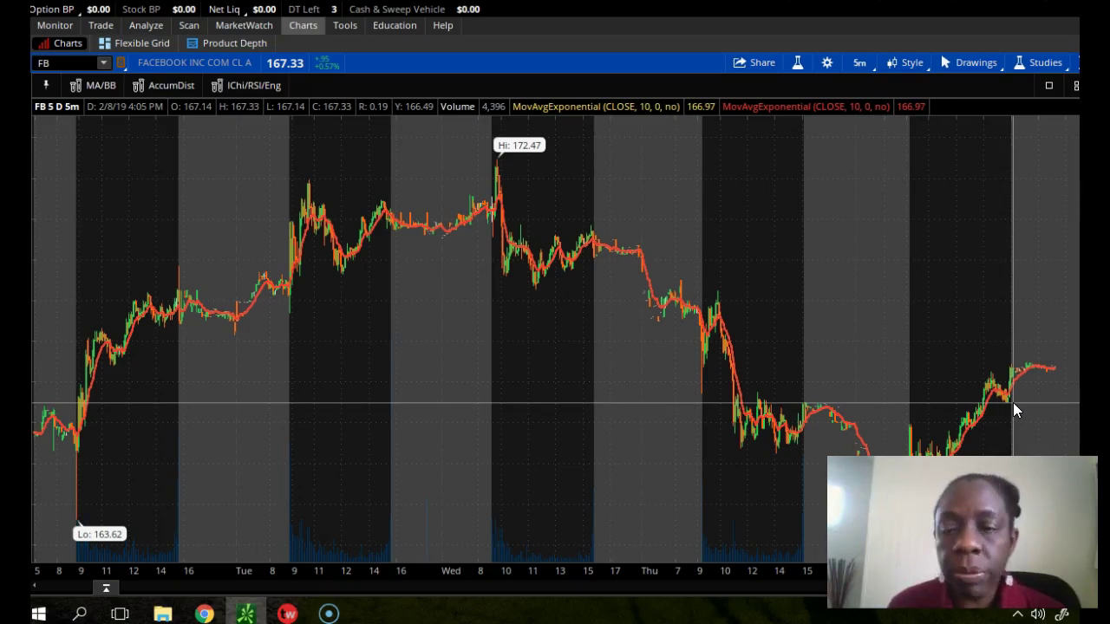
Open one of the two MovAvgExponential studies from the overlapping yellow line and set its length to 5.
right_click(638, 253)
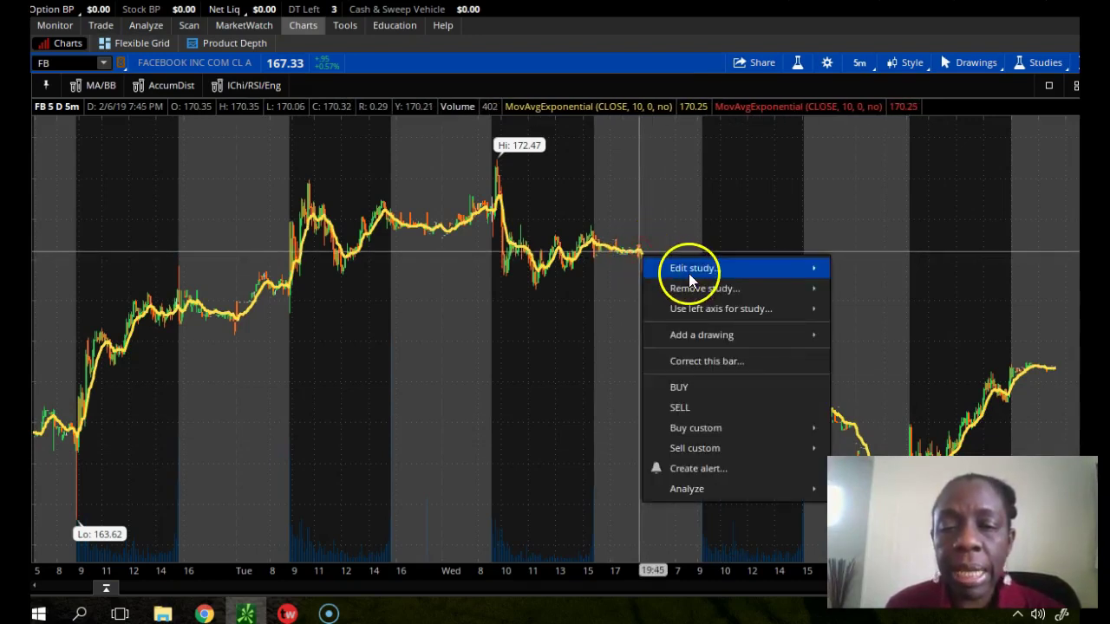
mouse_move(690, 273)
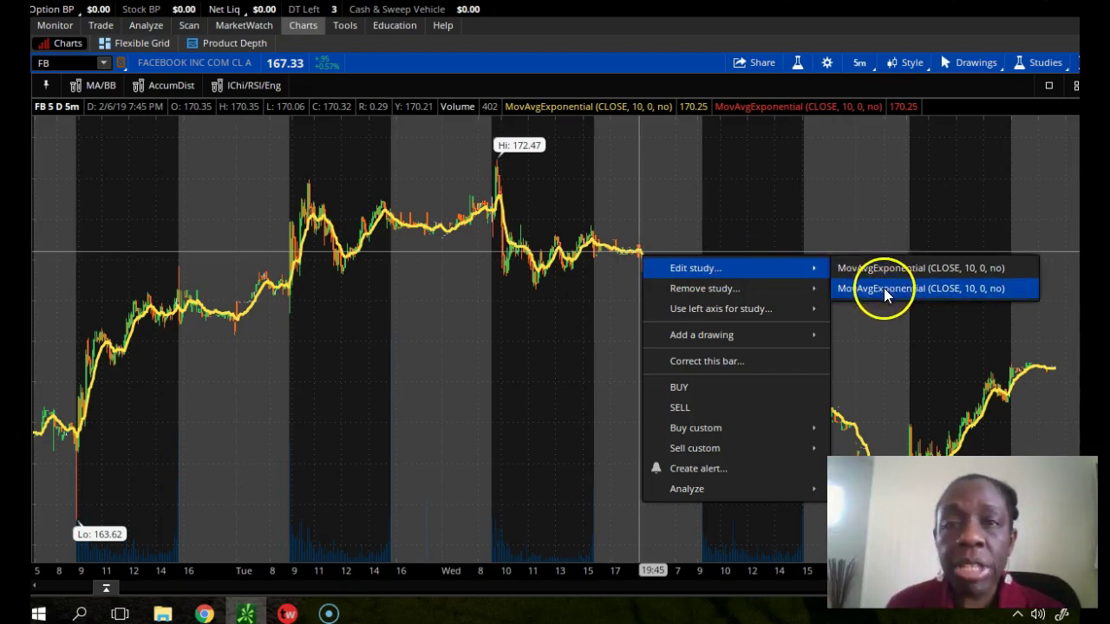
left_click(973, 267)
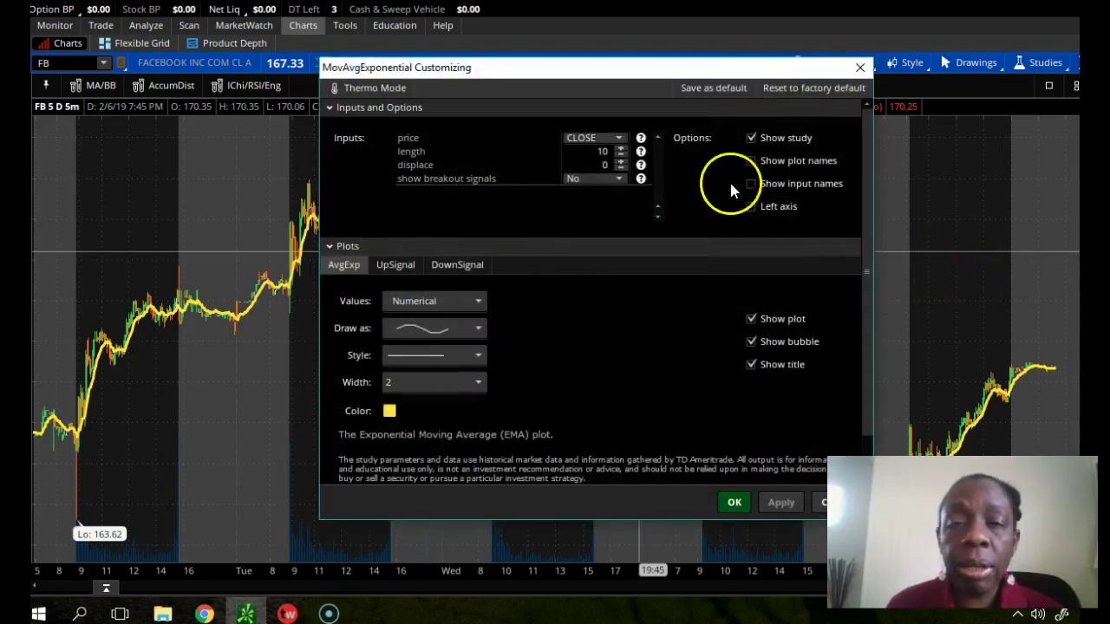
left_click(622, 155)
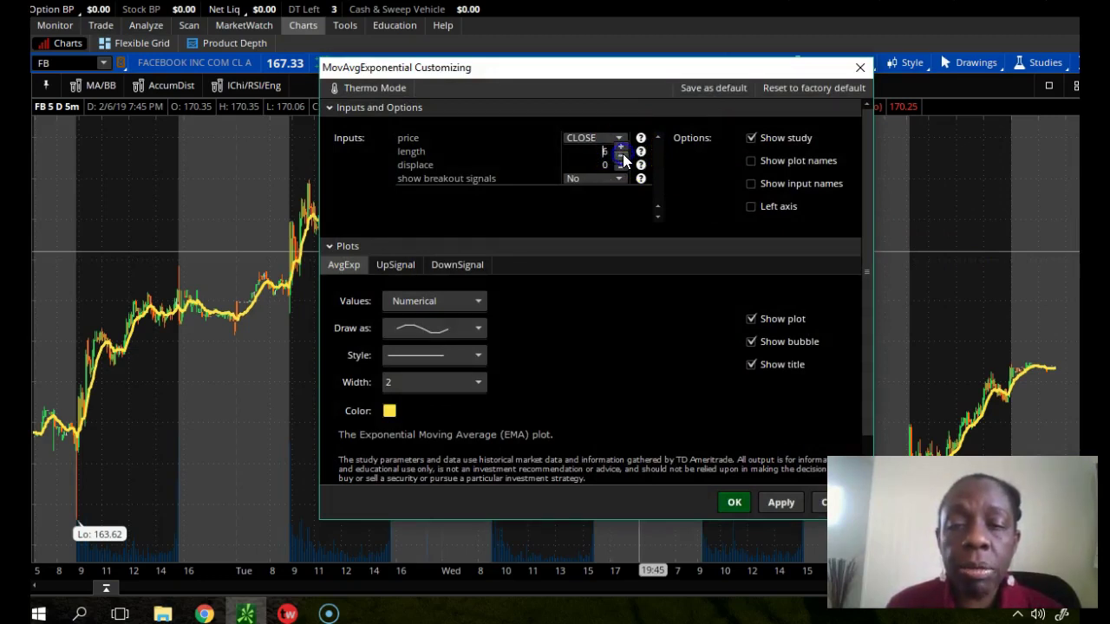
left_click(622, 155)
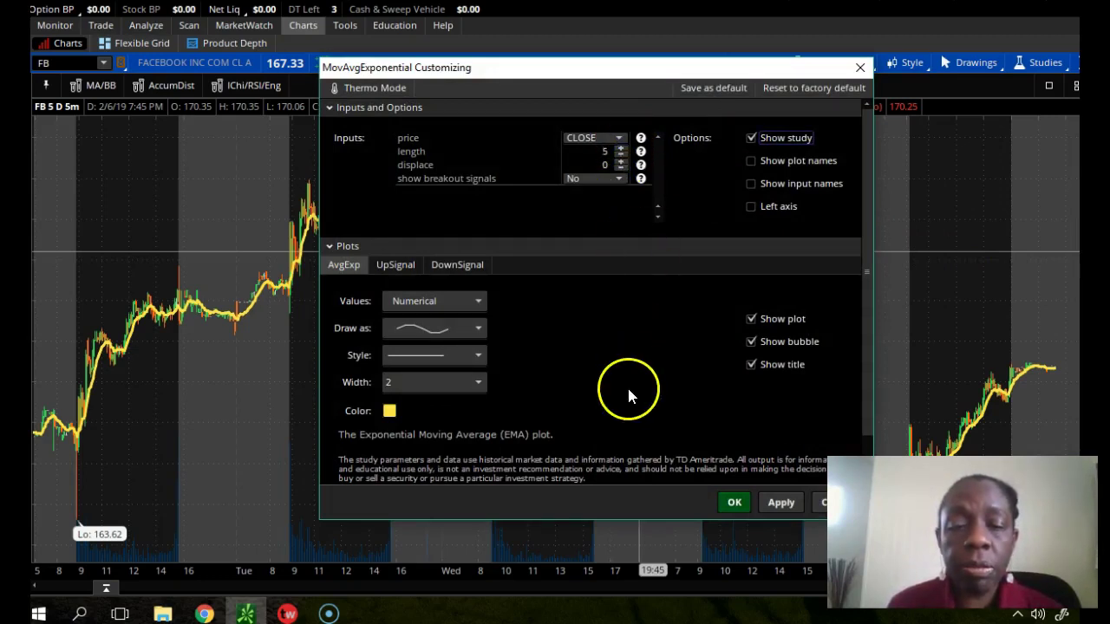
Set the 5-period study's AvgExp plot colour to cyan and accept the customization.
left_click(389, 410)
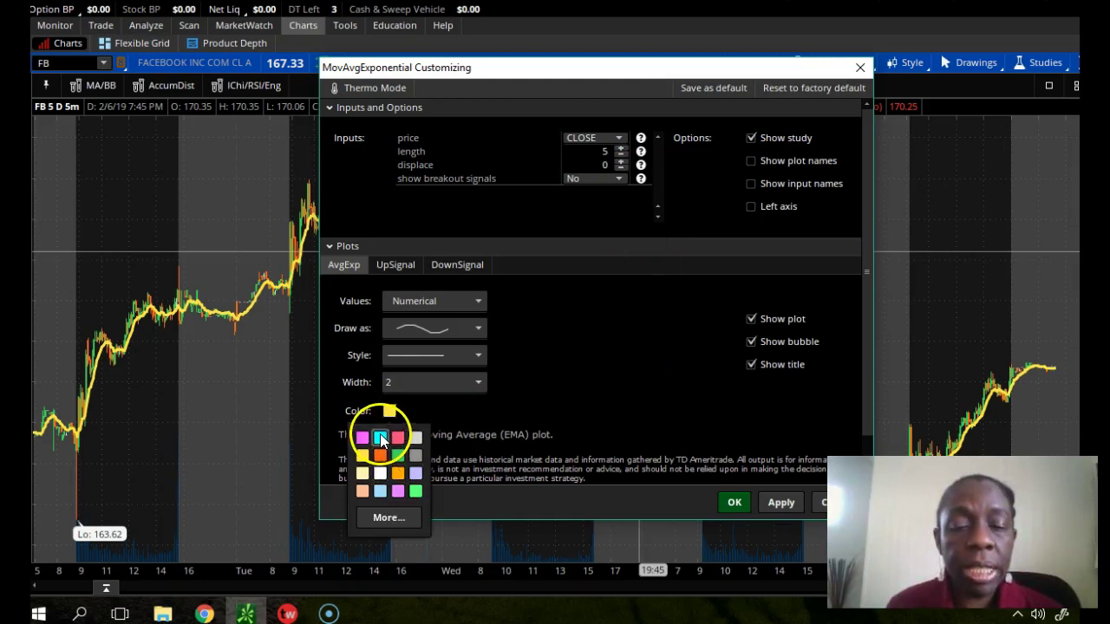
left_click(381, 438)
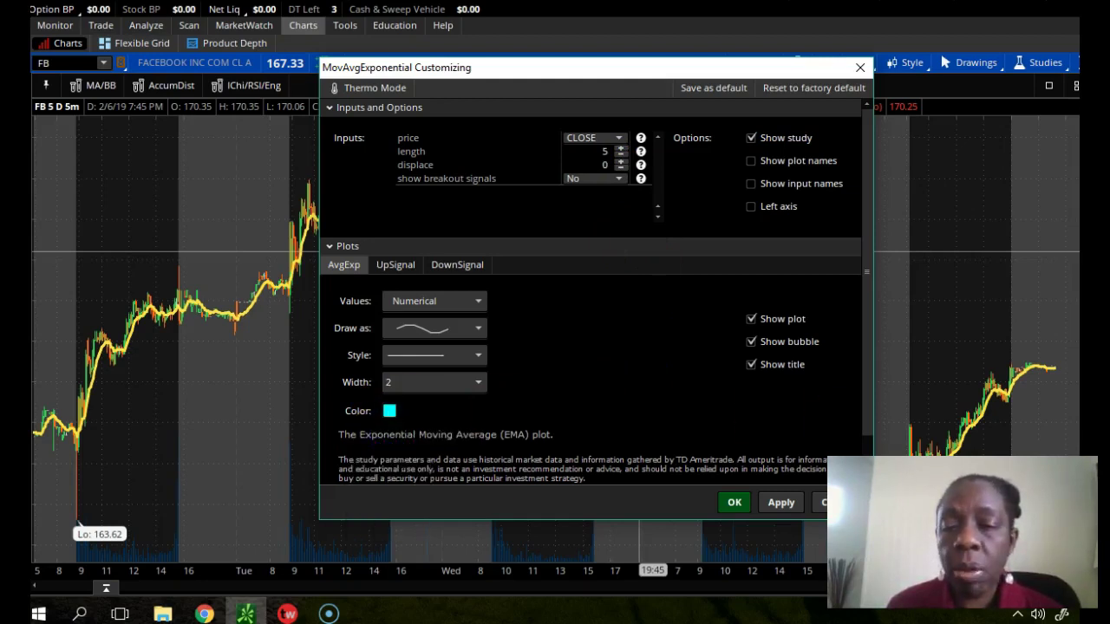
left_click(731, 505)
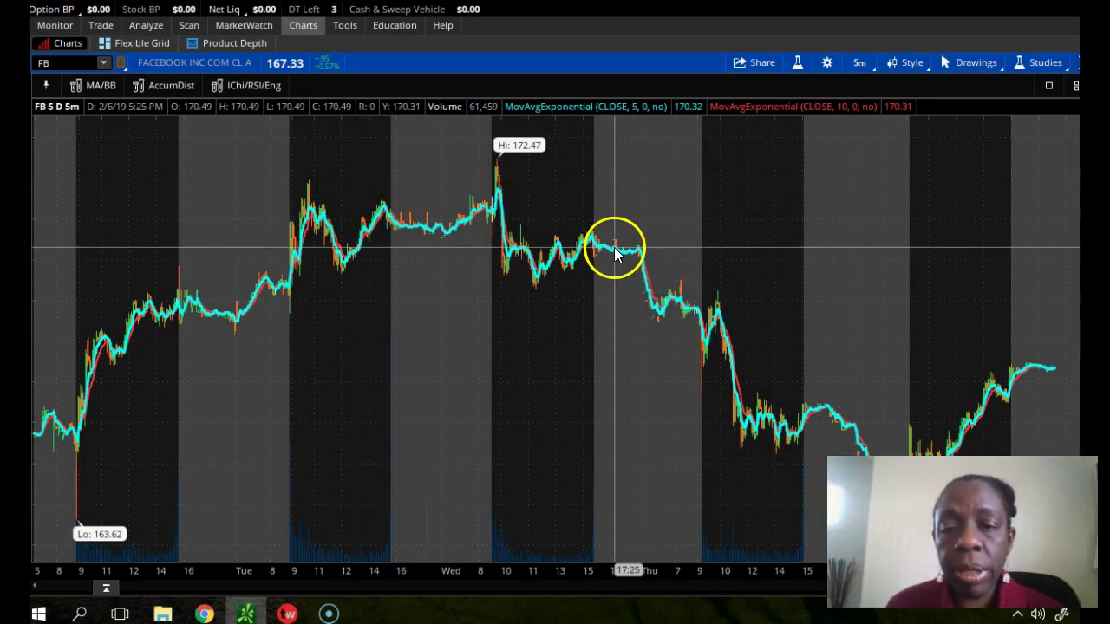
Set the 10-period MovAvgExponential's AvgExp plot colour to yellow, save its settings as default and accept them.
right_click(648, 288)
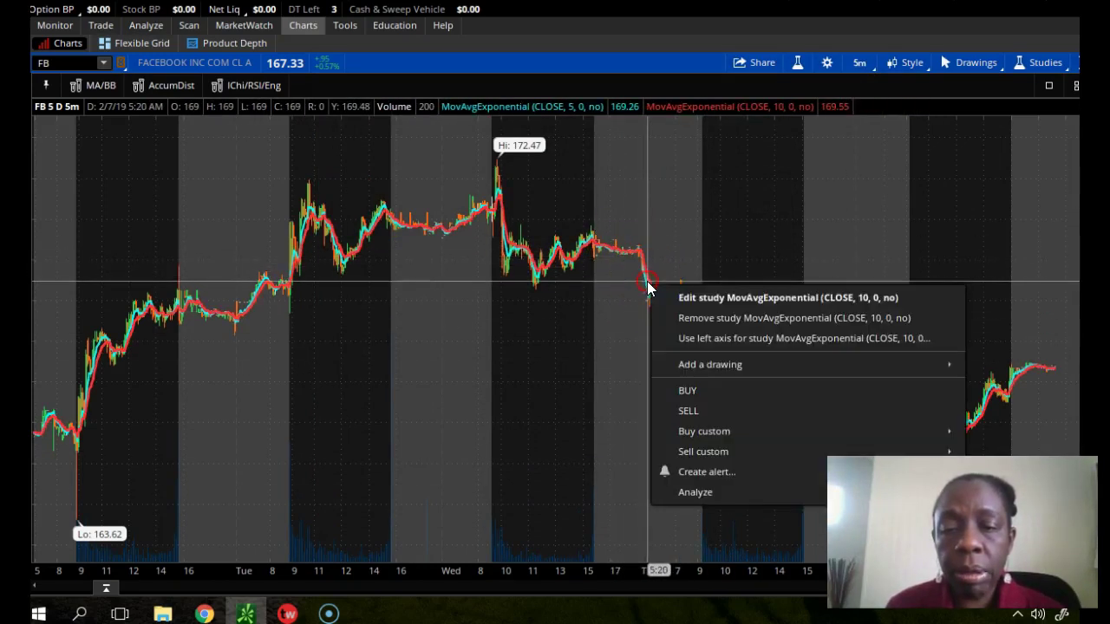
left_click(729, 305)
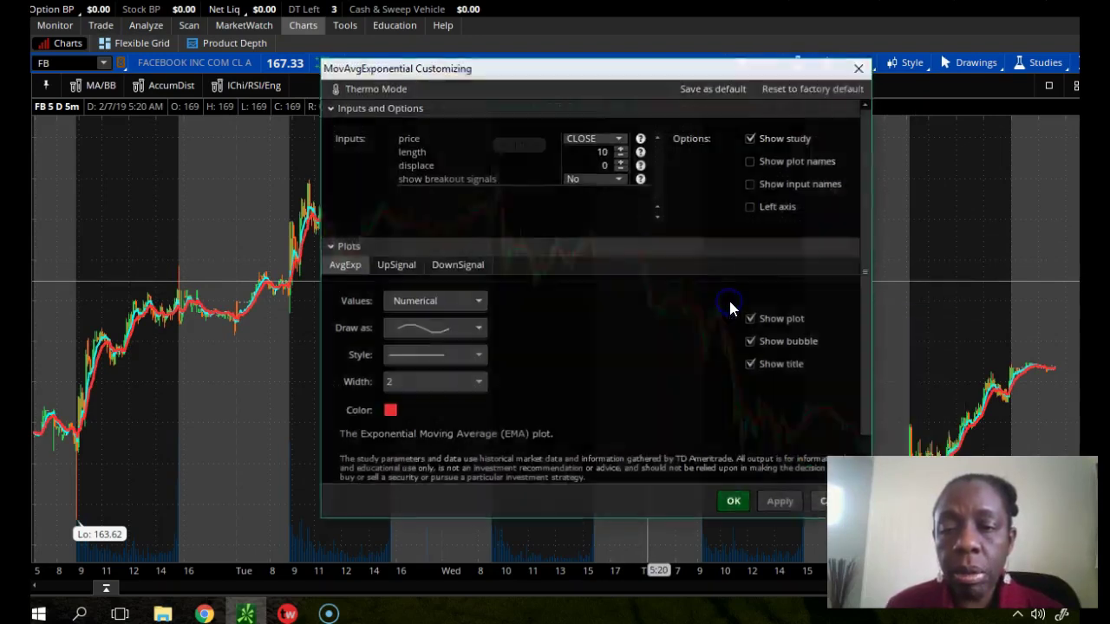
left_click(389, 410)
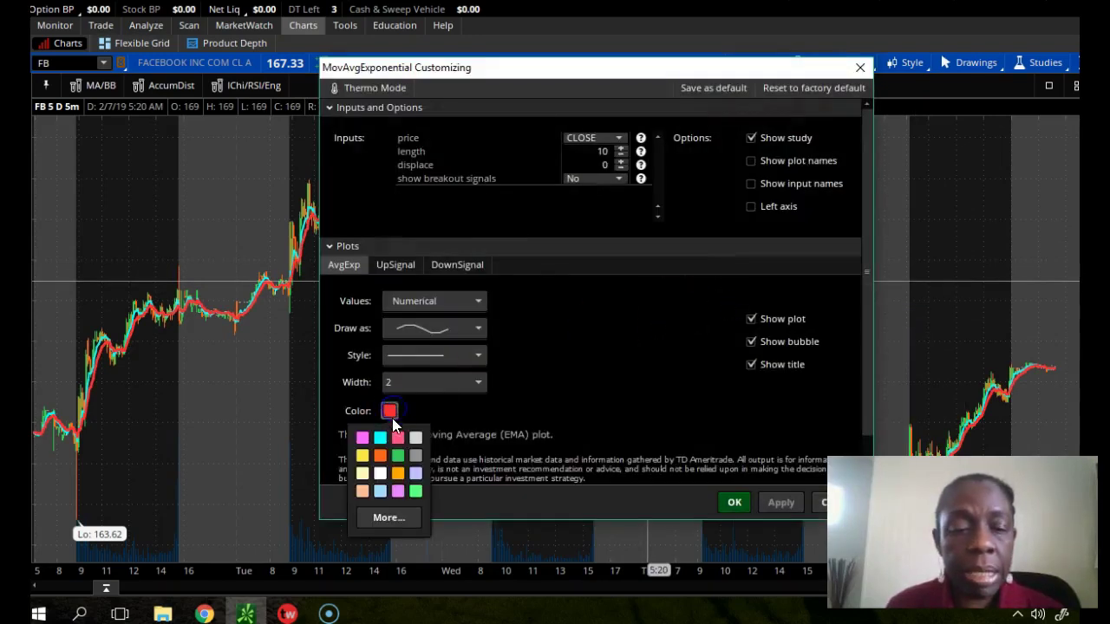
left_click(362, 456)
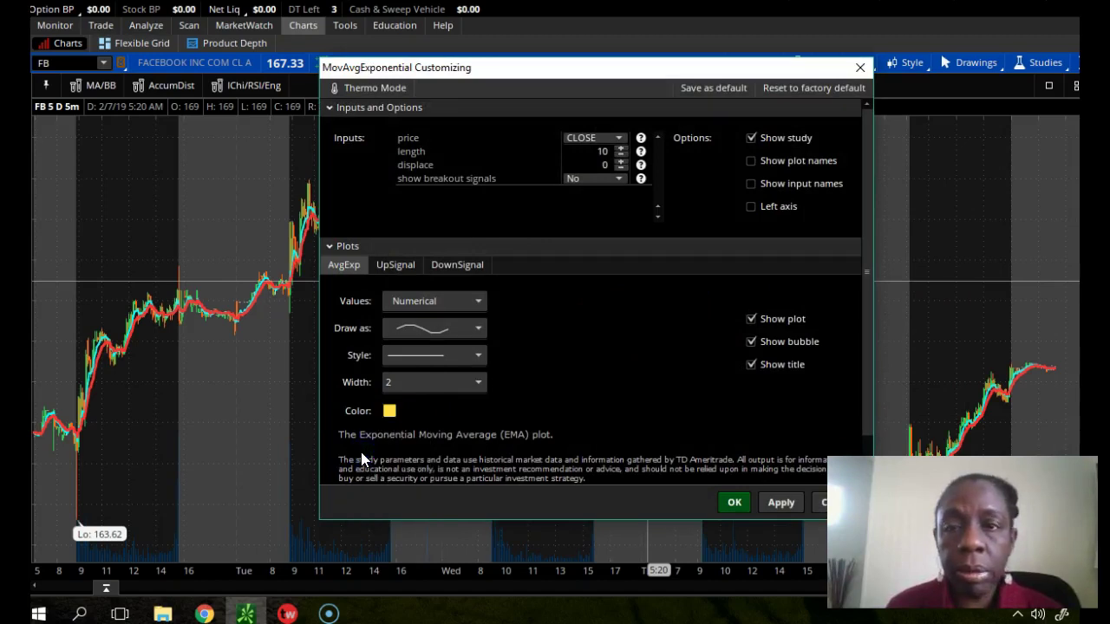
left_click(716, 88)
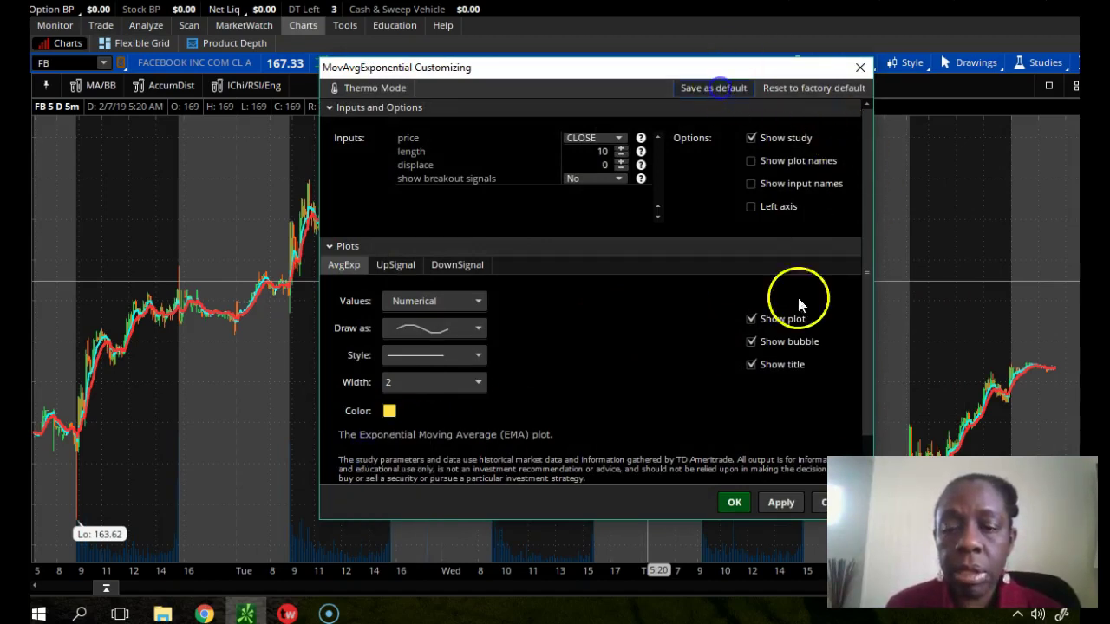
left_click(734, 505)
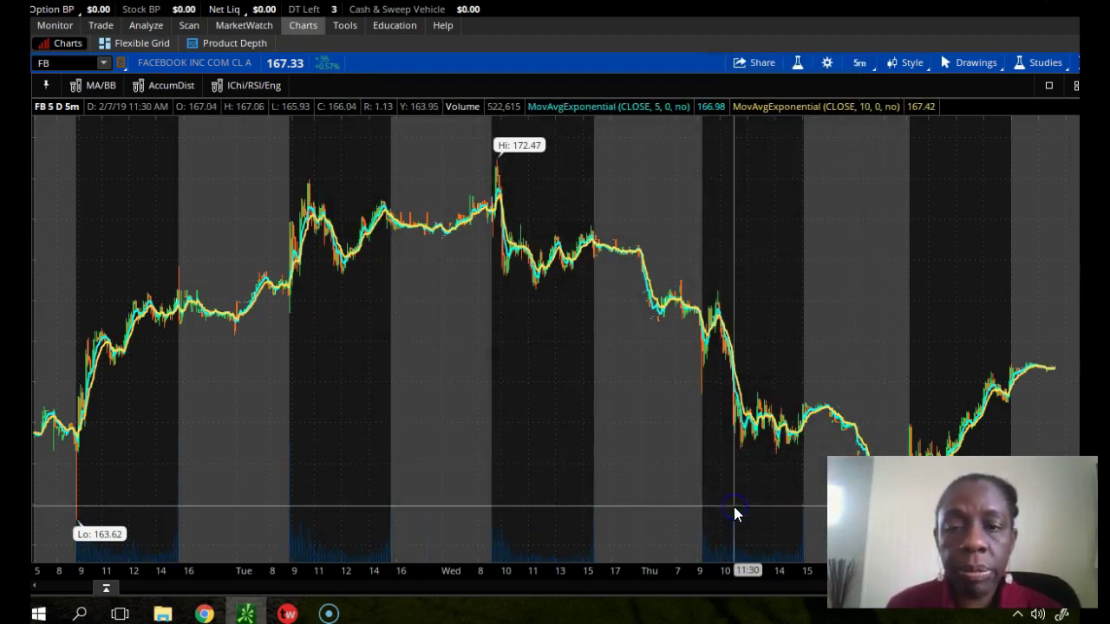
Inspect both moving average lines around the price drops and zoom in on Wednesday's 2/6/19 daytime trading session.
left_click(688, 305)
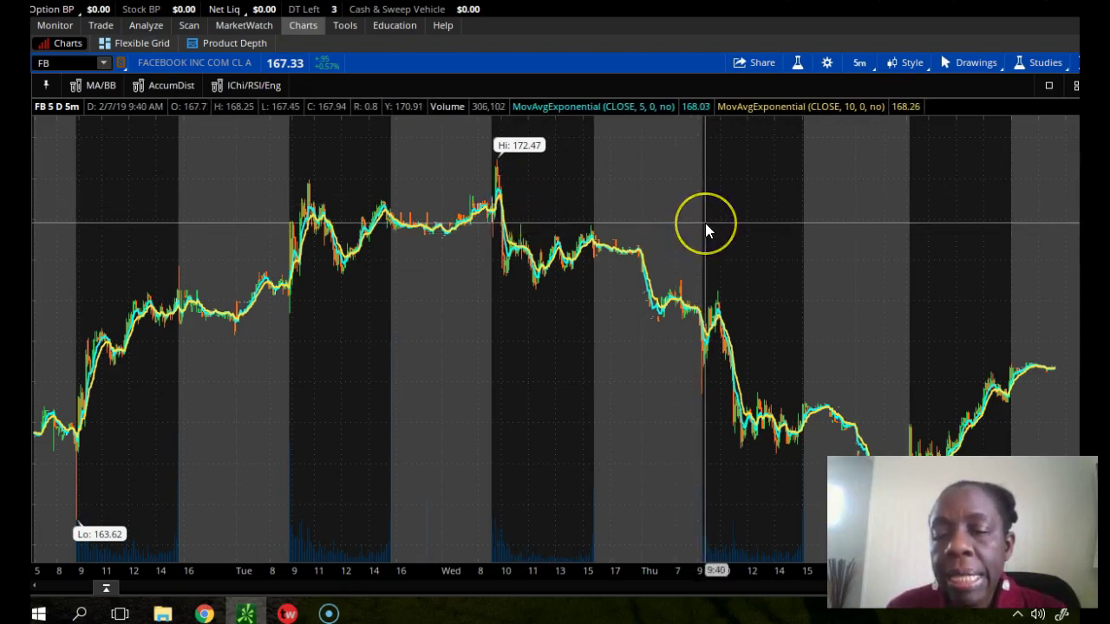
left_click(493, 161)
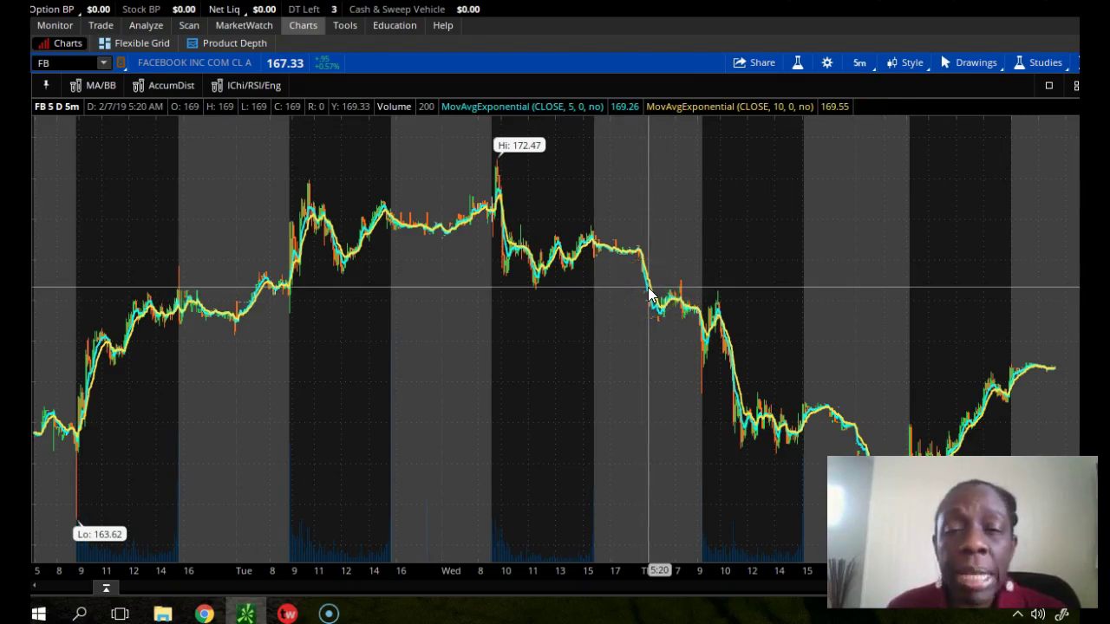
left_click(647, 264)
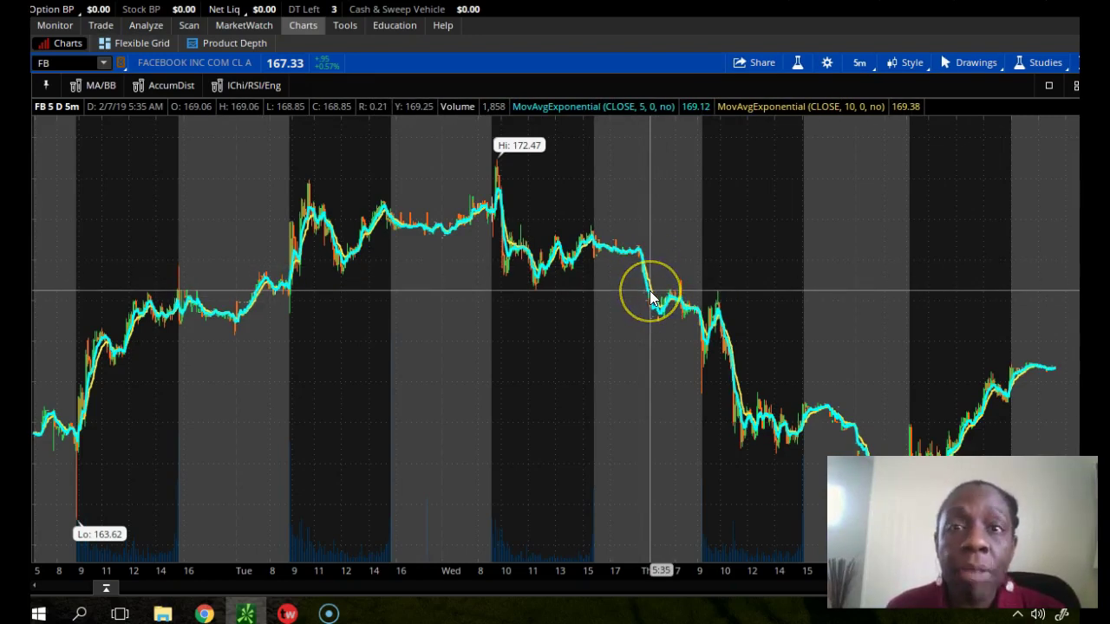
left_click(493, 218)
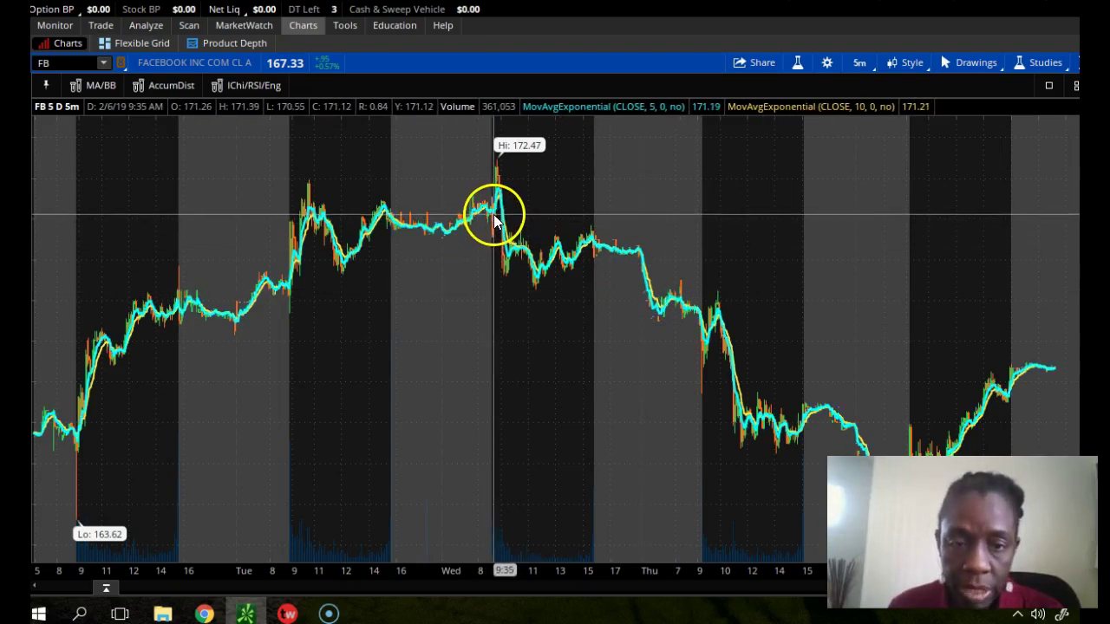
left_click_drag(494, 220, 593, 223)
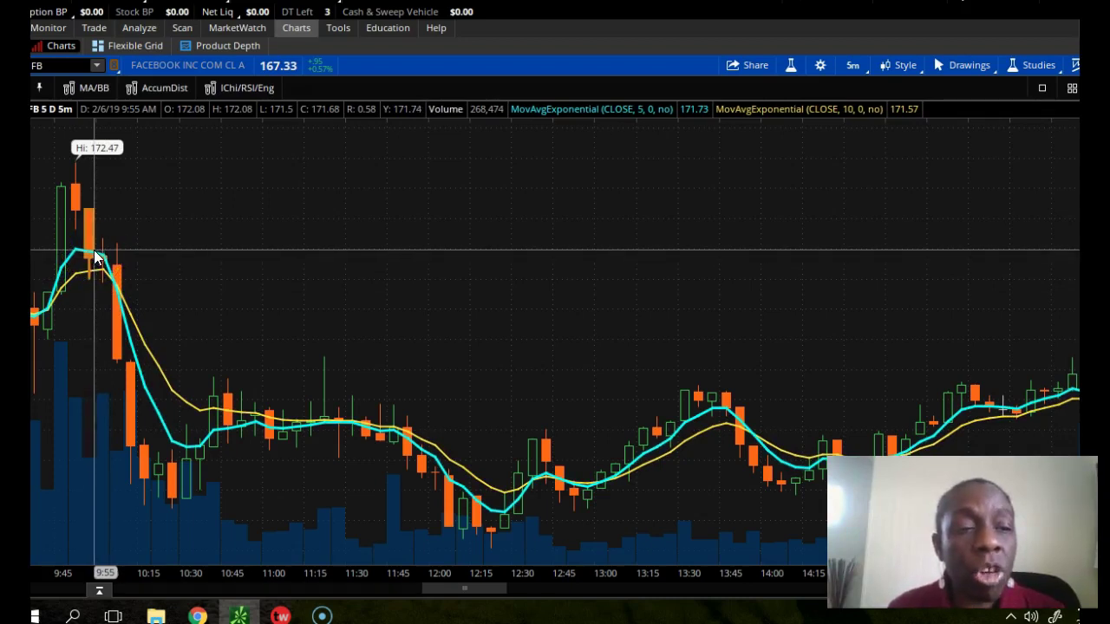
Examine the death cross of the 5- and 10-period averages shortly after 10:00 and the candles from 9:45 around it.
right_click(119, 292)
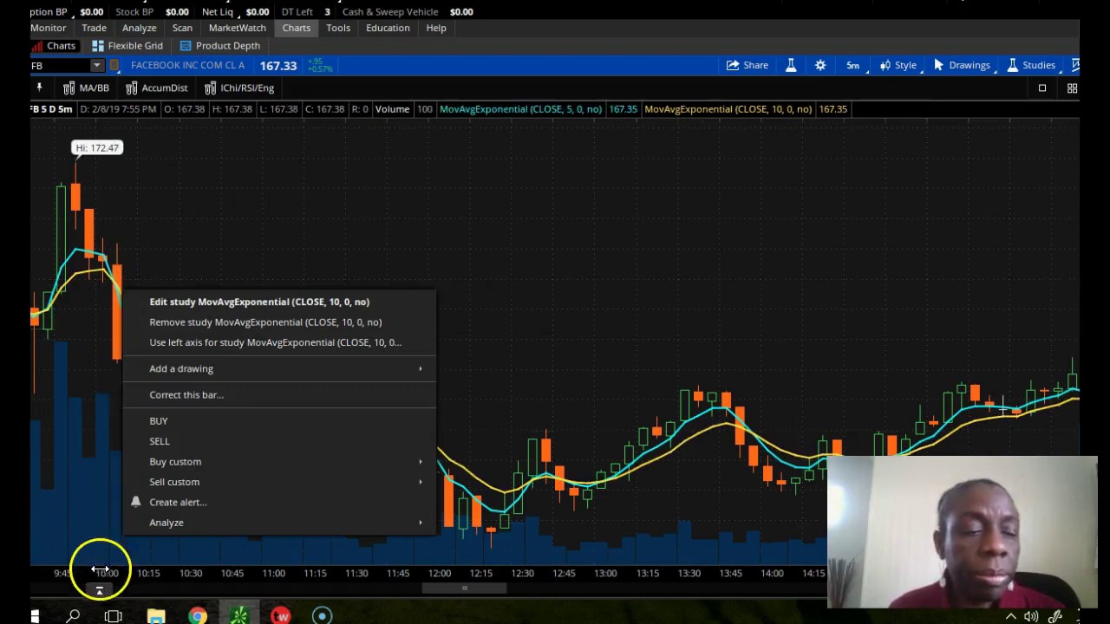
left_click(67, 599)
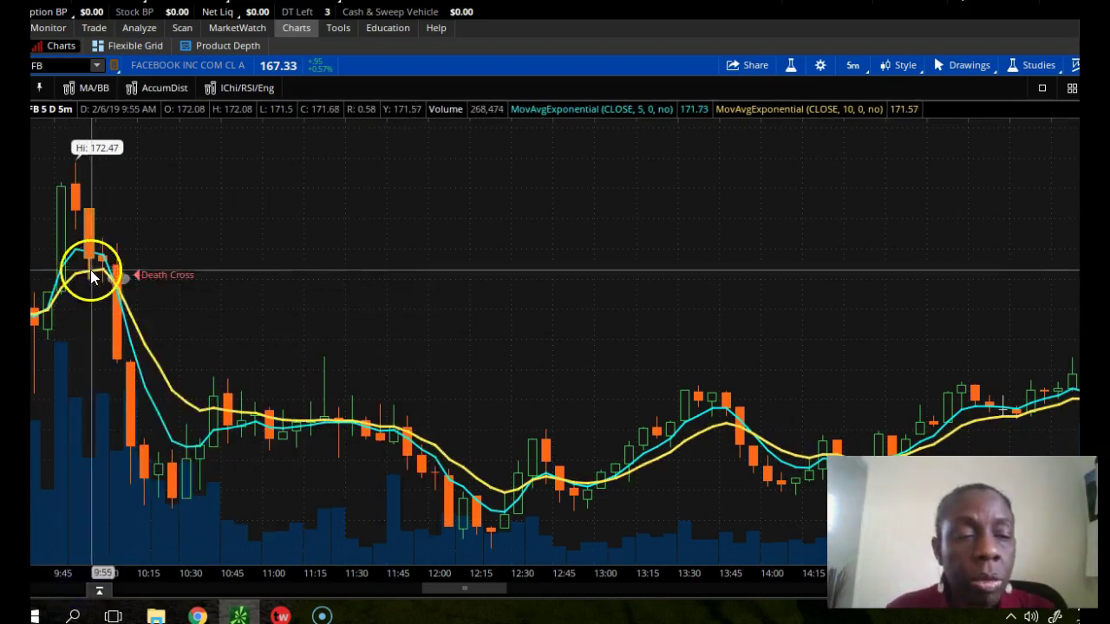
mouse_move(111, 283)
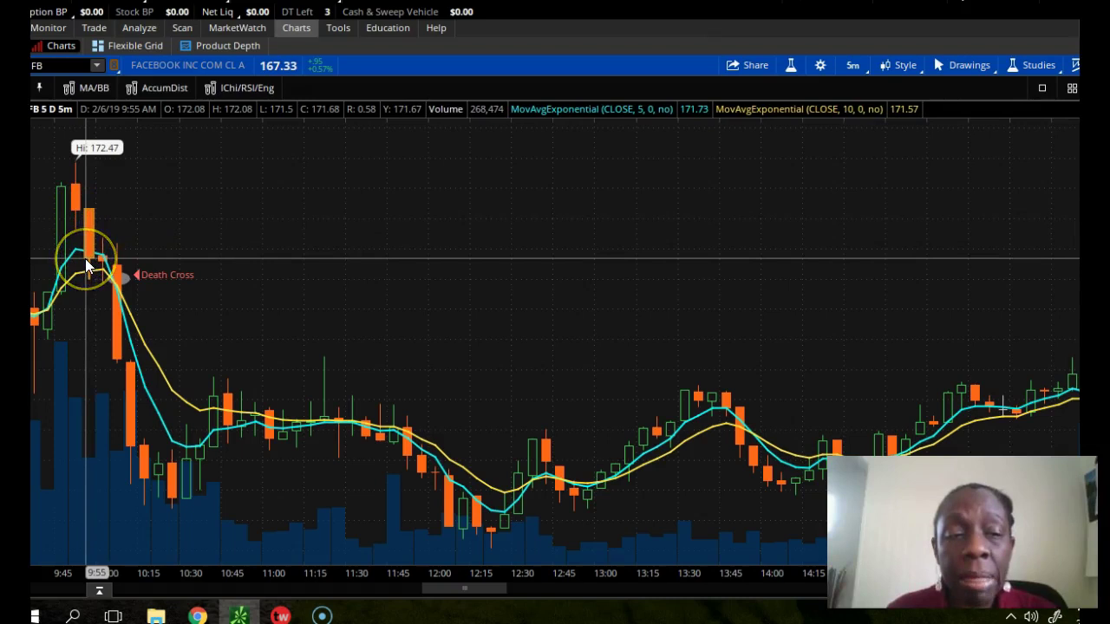
left_click(88, 205)
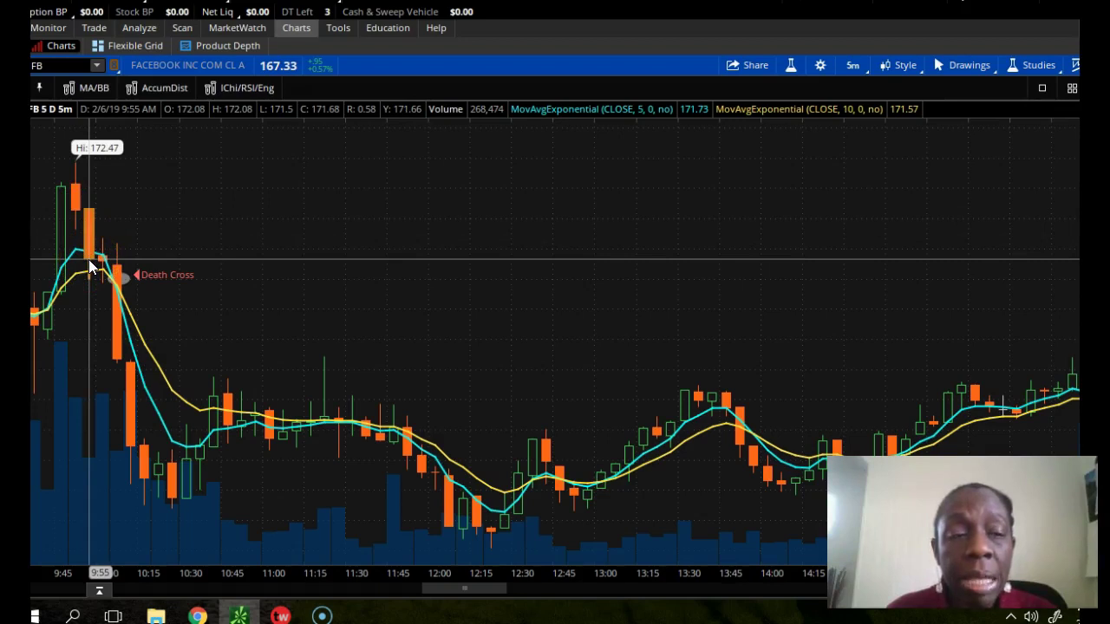
left_click(59, 286)
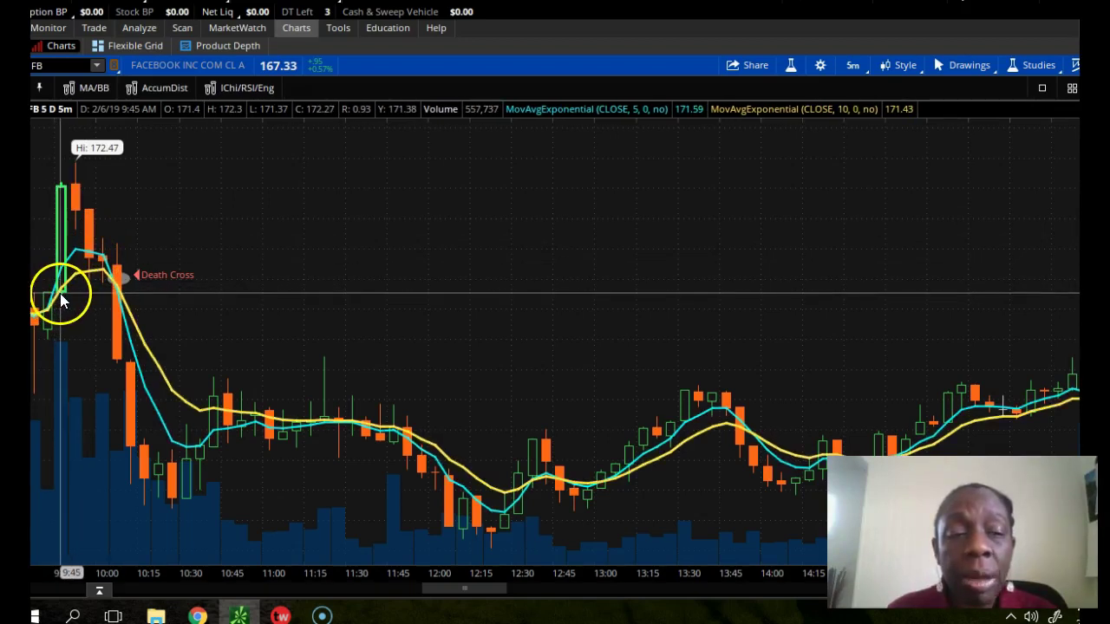
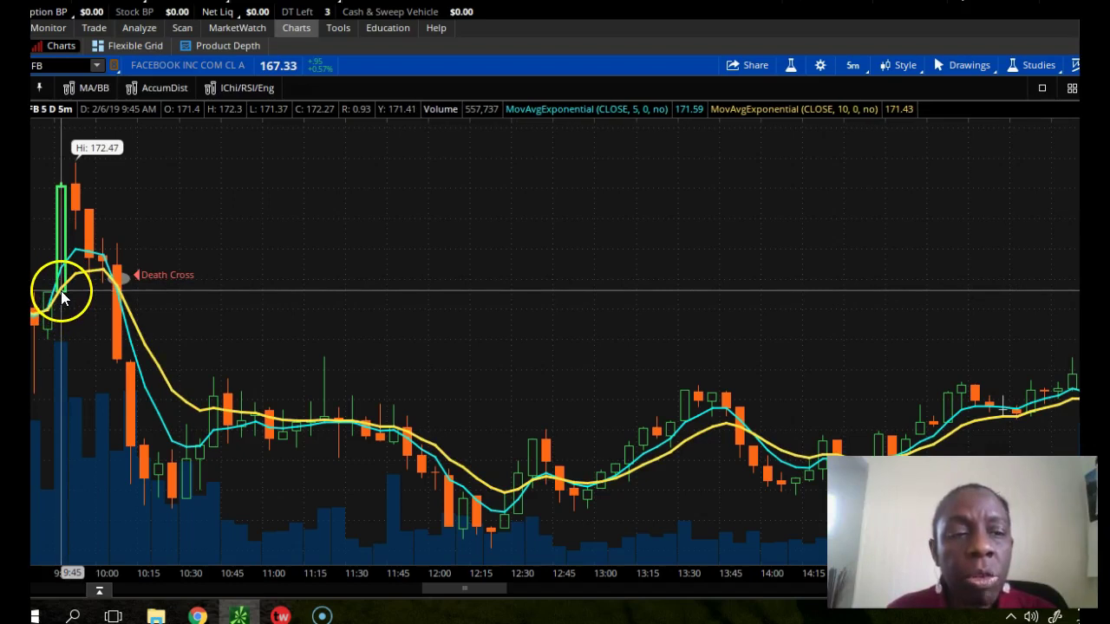
left_click(62, 193)
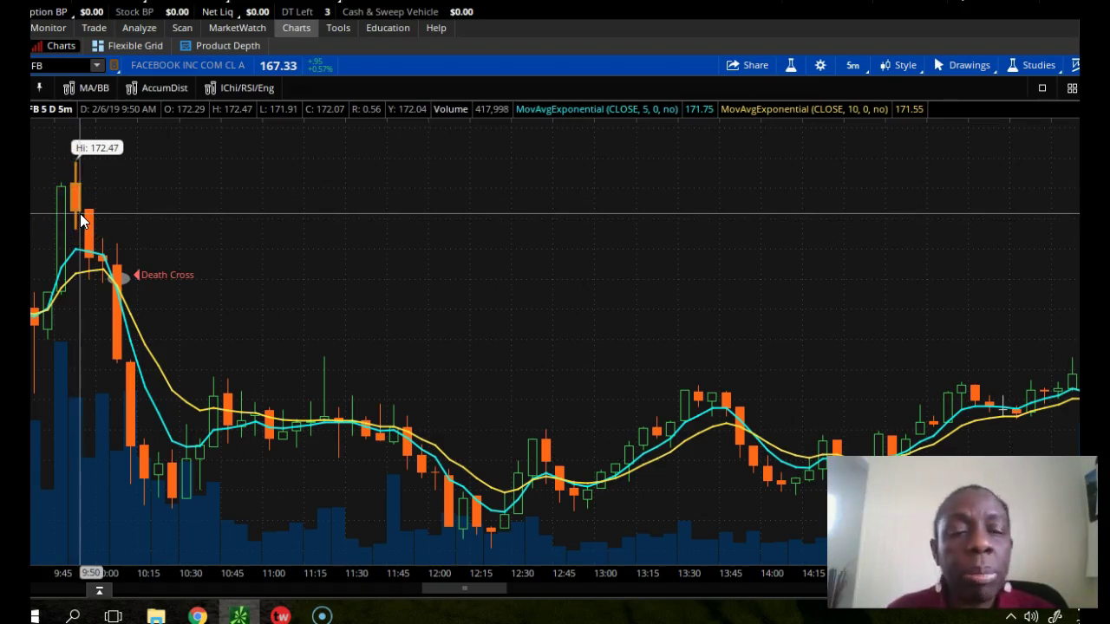
left_click(105, 254)
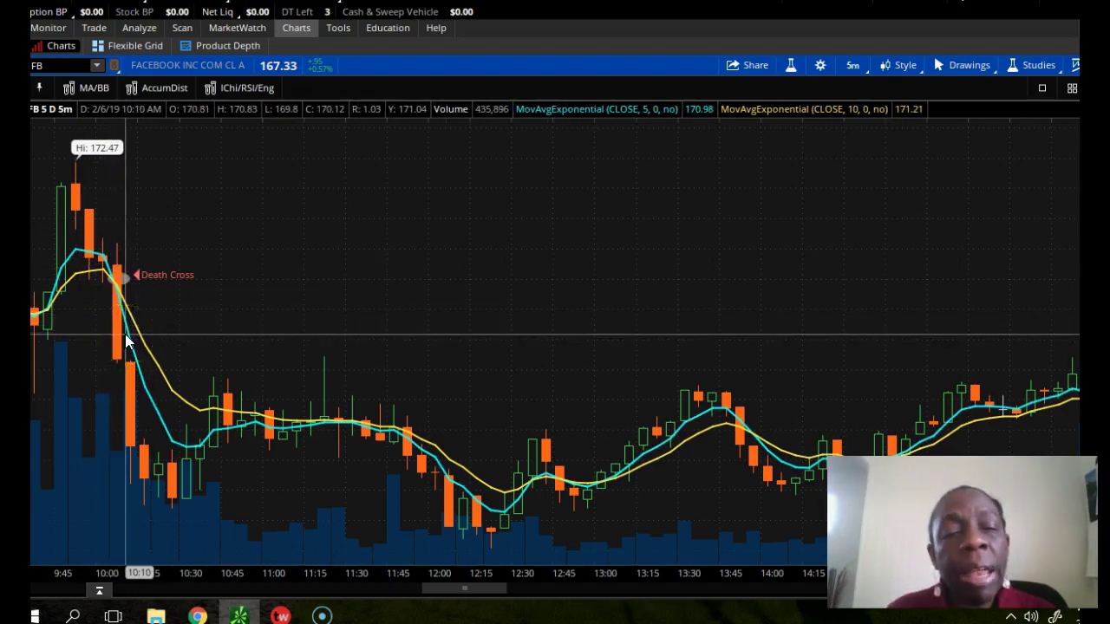
mouse_move(113, 276)
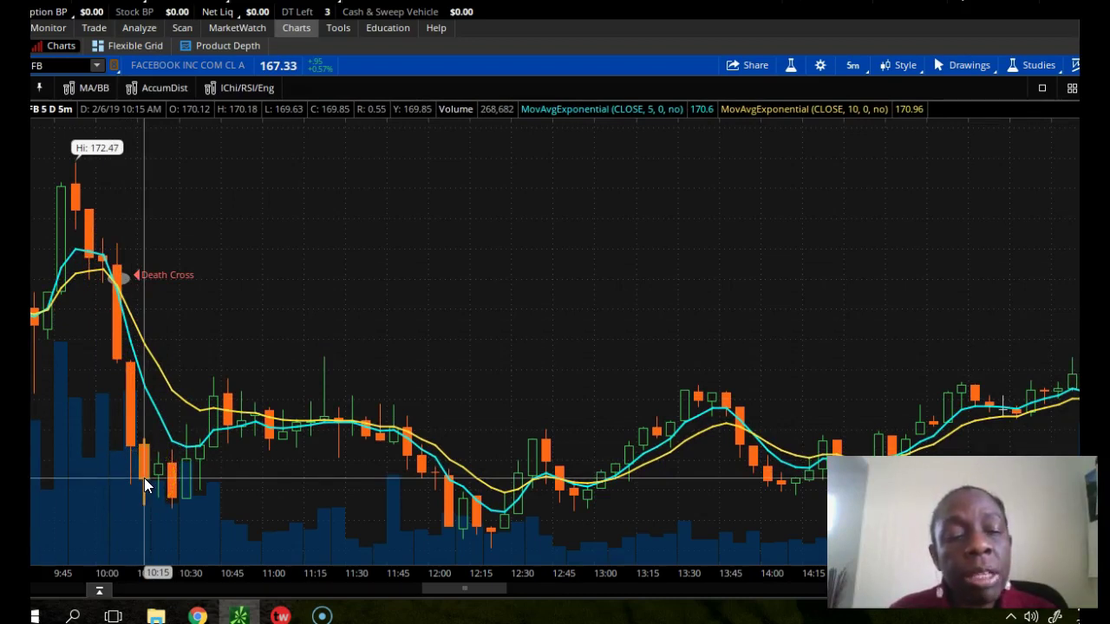
left_click(109, 283)
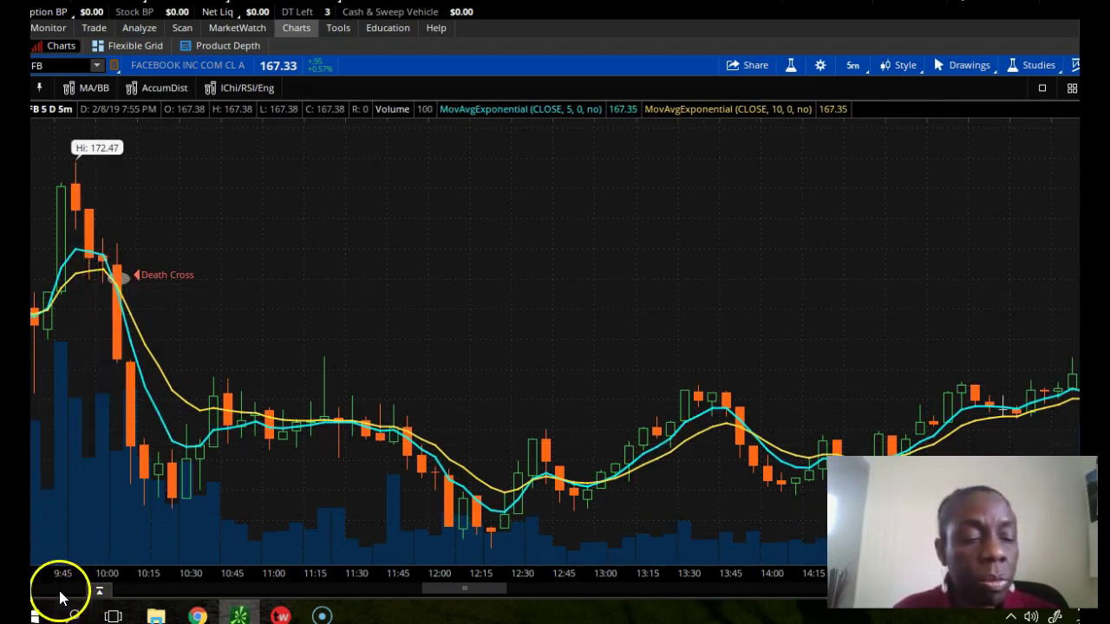
Examine the crossing of the 5- and 10-period averages and the candles between 12:30 and 12:40.
left_click(519, 486)
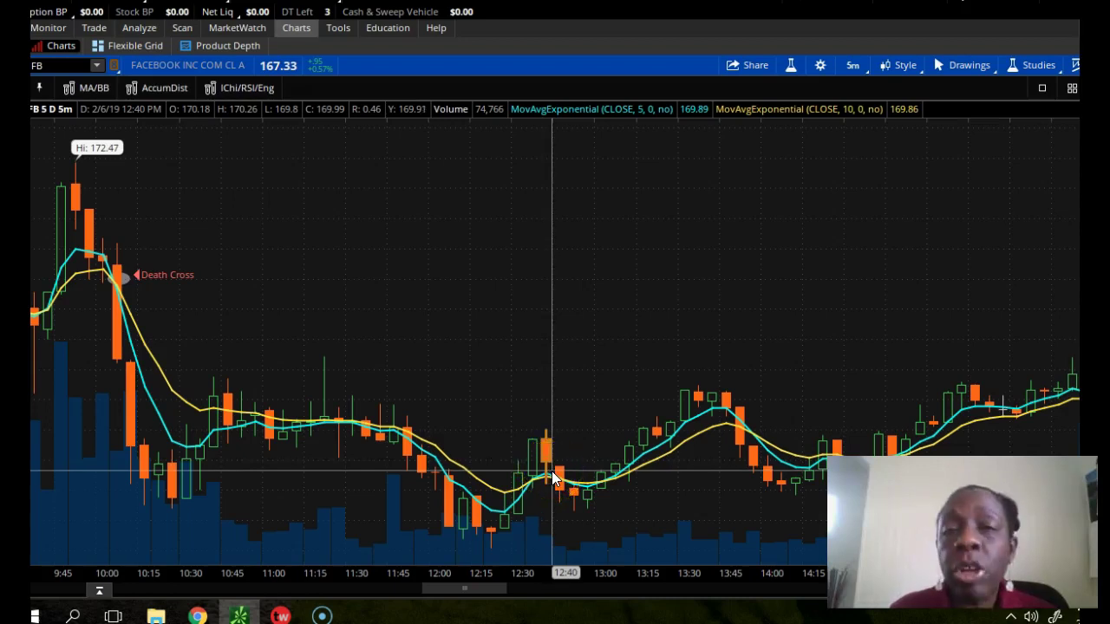
left_click(536, 477)
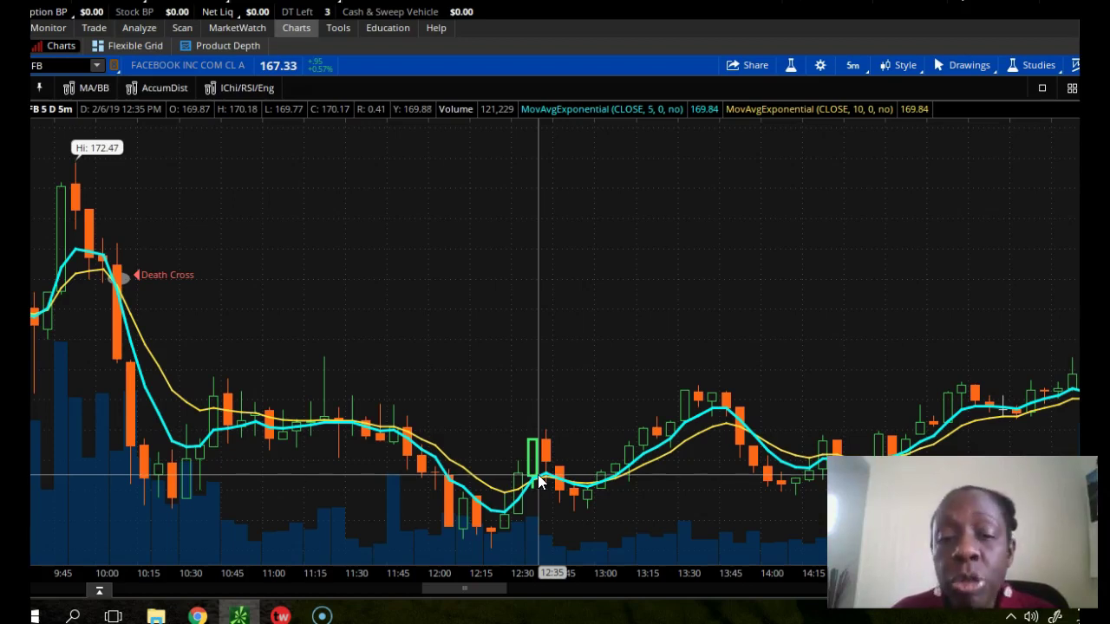
left_click(537, 482)
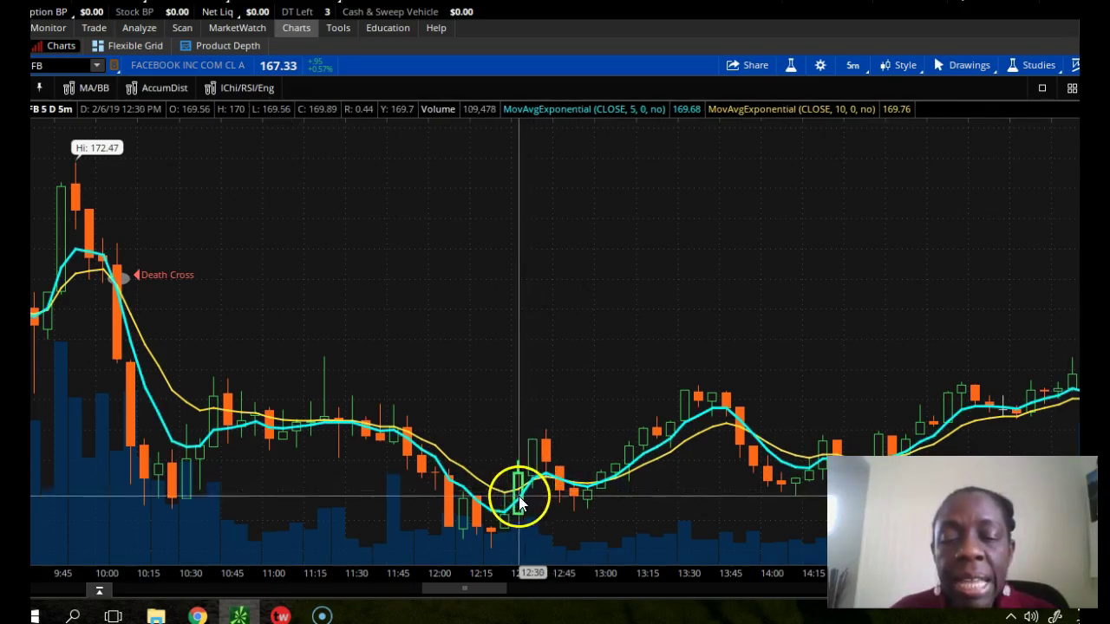
left_click(528, 477)
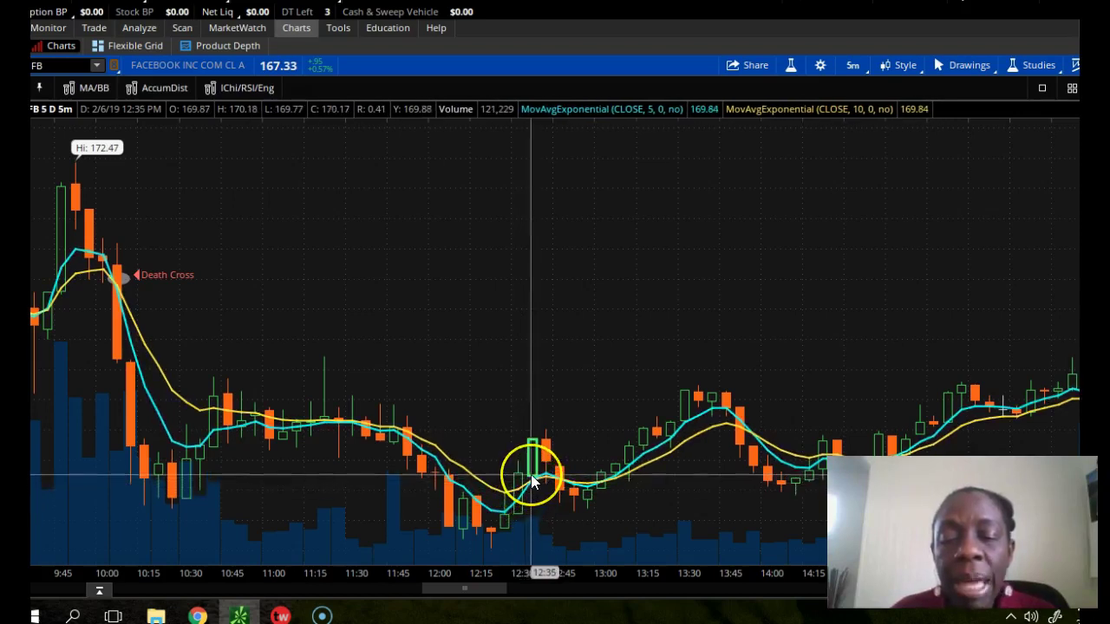
left_click(531, 475)
left_click(533, 475)
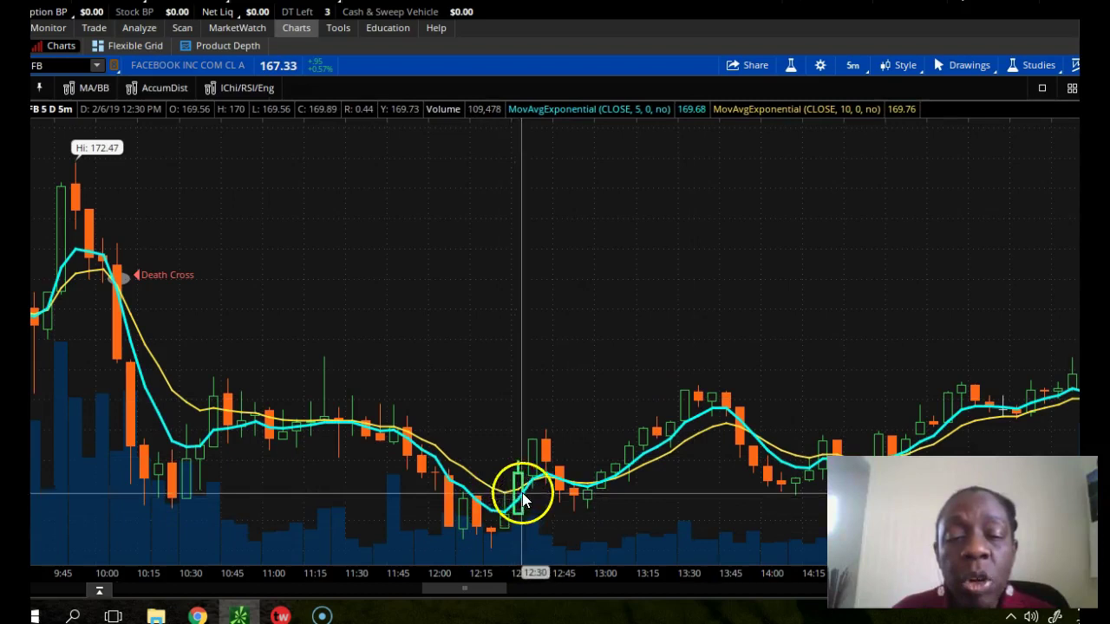
left_click(537, 471)
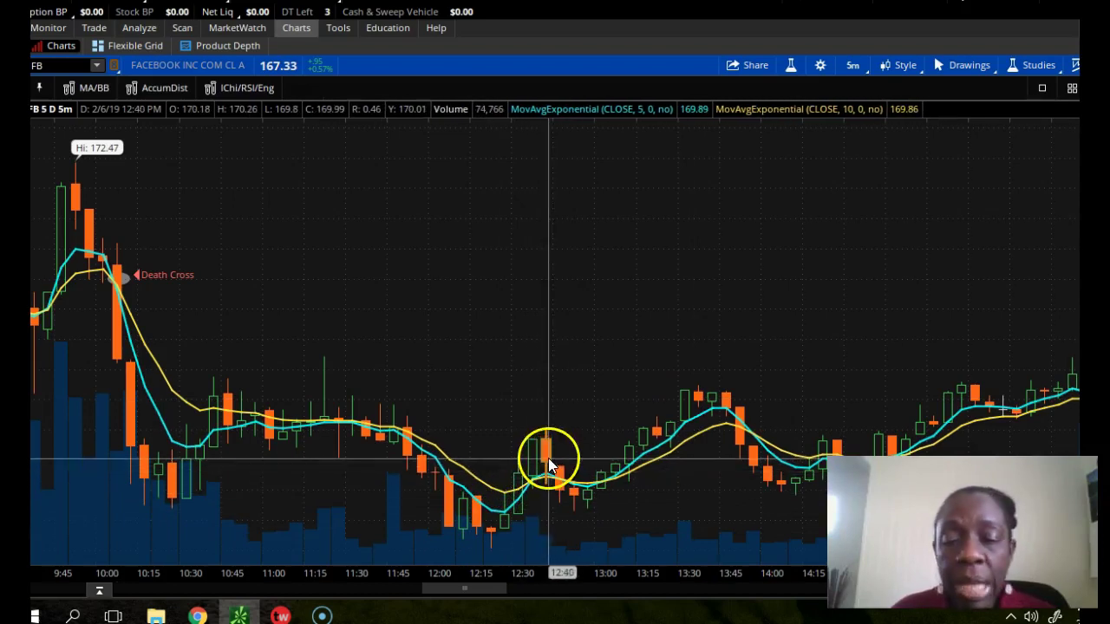
Examine the golden crosses of the 5- and 10-period averages near 12:40 and 14:45, and the candles that follow until about 15:05.
left_click(555, 512)
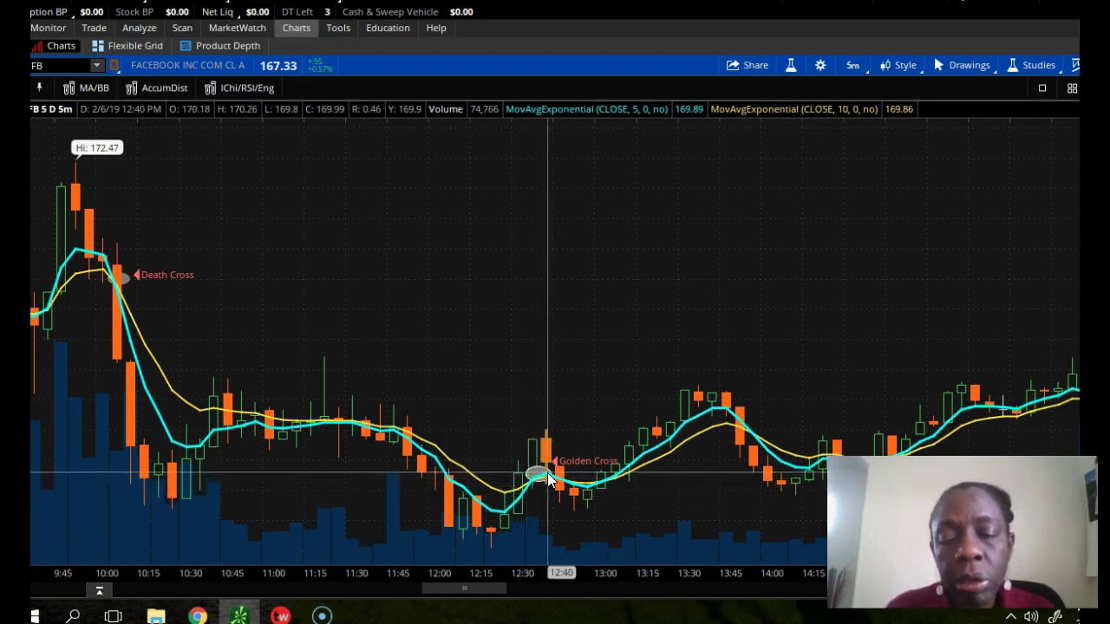
left_click(529, 498)
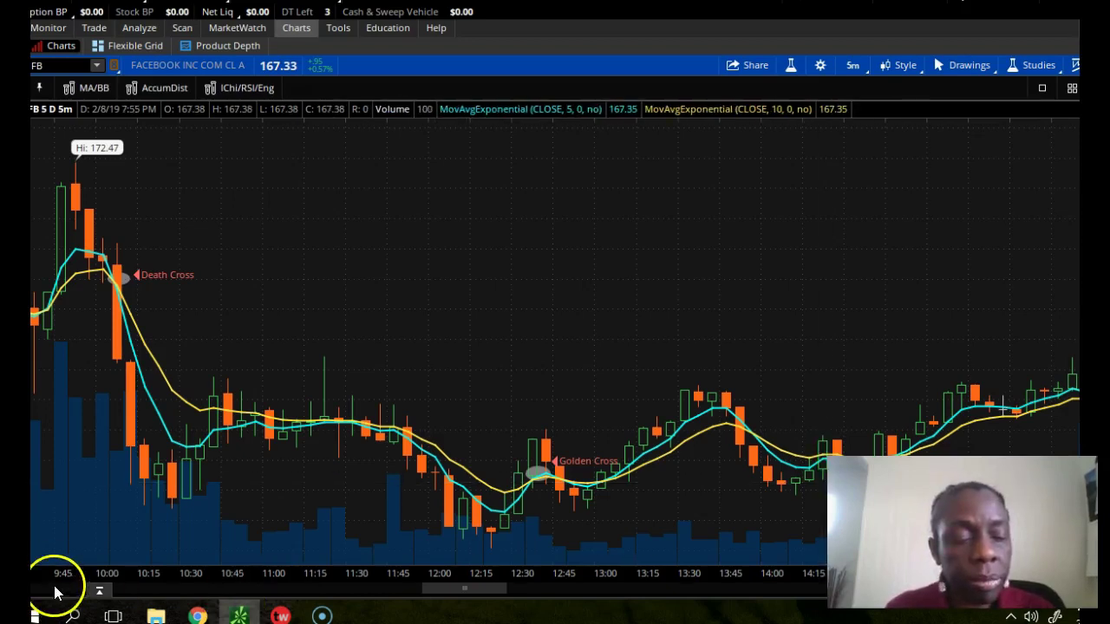
mouse_move(889, 474)
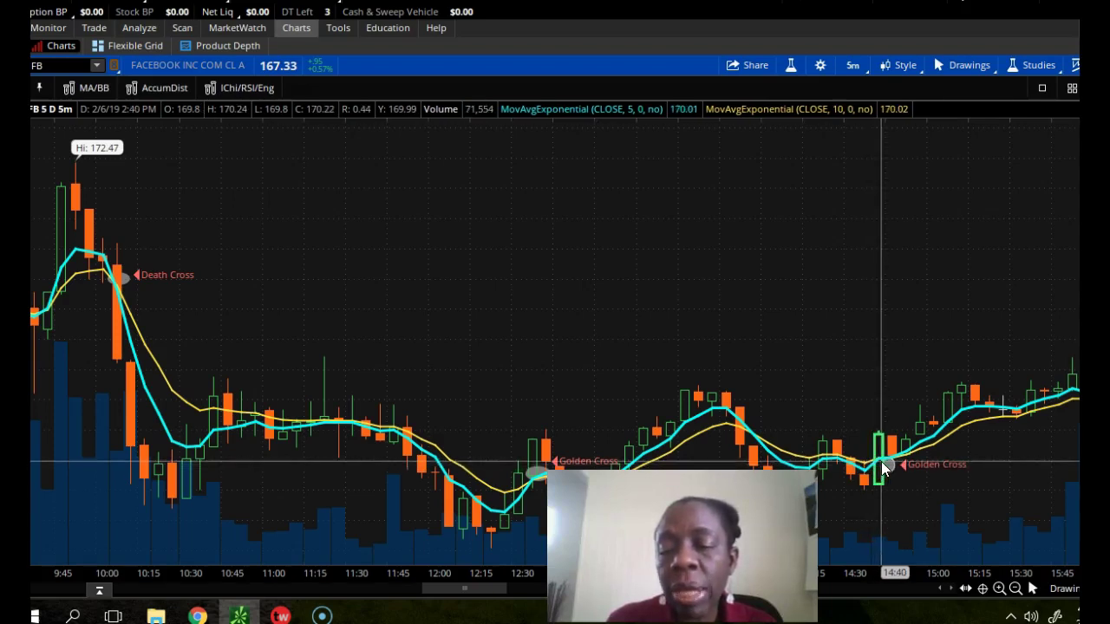
left_click(894, 458)
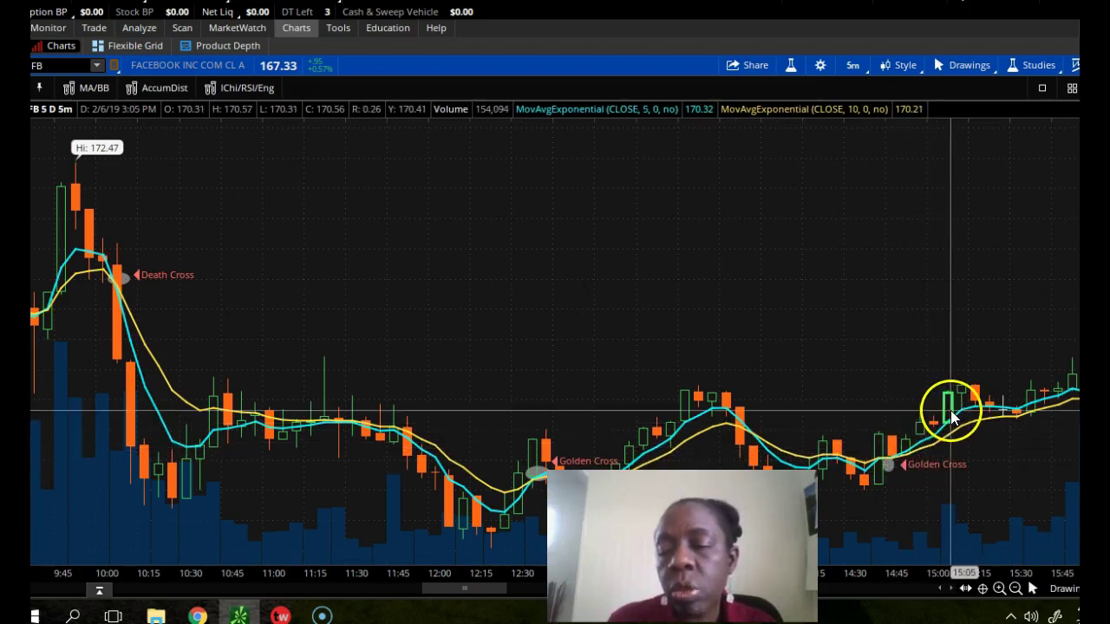
left_click(902, 450)
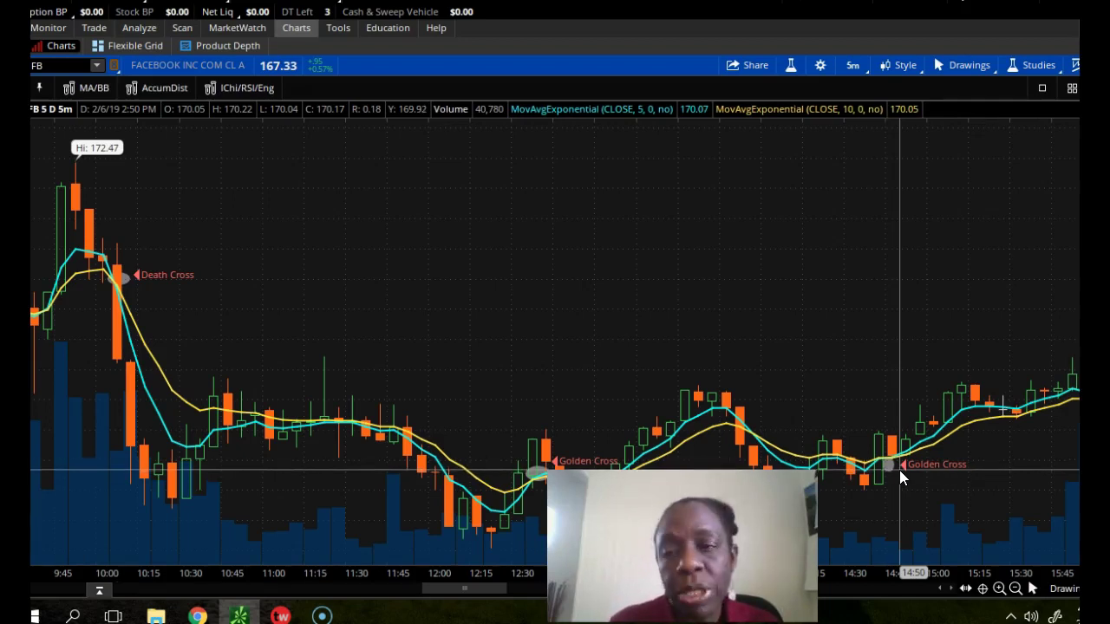
left_click(881, 530)
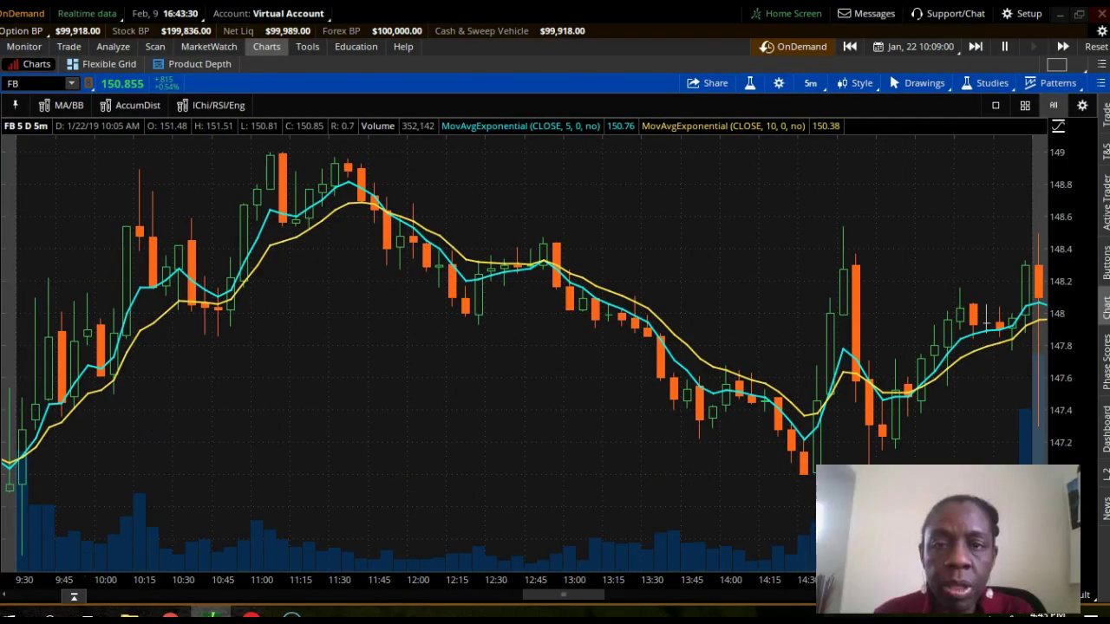